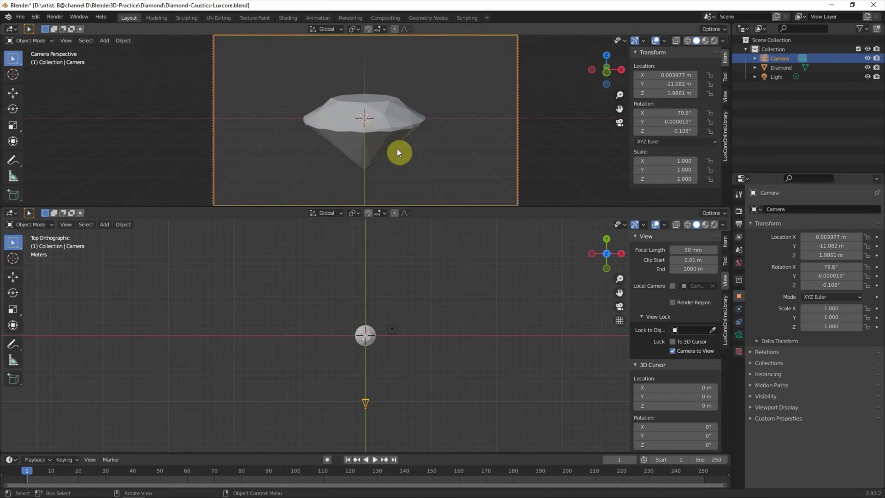
Step: Tilt the camera to about 81.6° and centre it on the diamond with X location 0 m and Z rotation 0°
{"action": "middle_click_drag", "start_coordinate": [469, 129], "coordinate": [470, 127]}
{"action": "left_click", "coordinate": [670, 76]}
{"action": "type", "text": "0"}
{"action": "key", "text": "Return"}
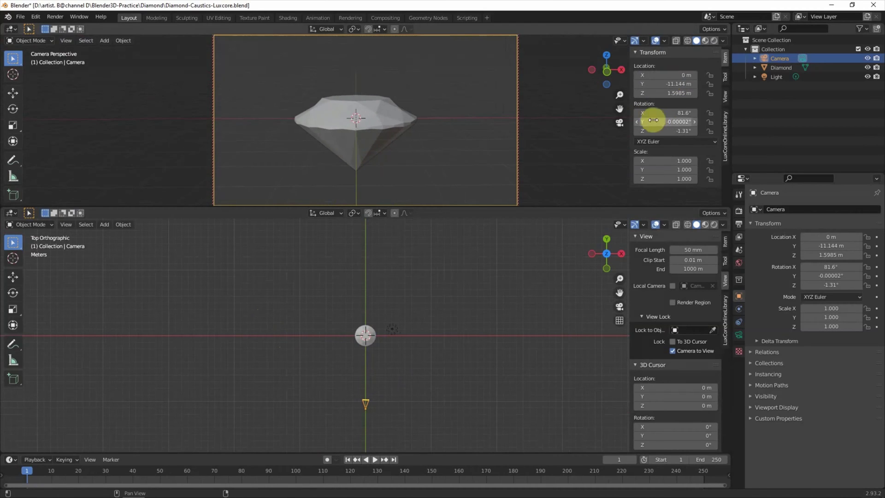
{"action": "left_click", "coordinate": [674, 131]}
{"action": "type", "text": "0"}
{"action": "key", "text": "Return"}
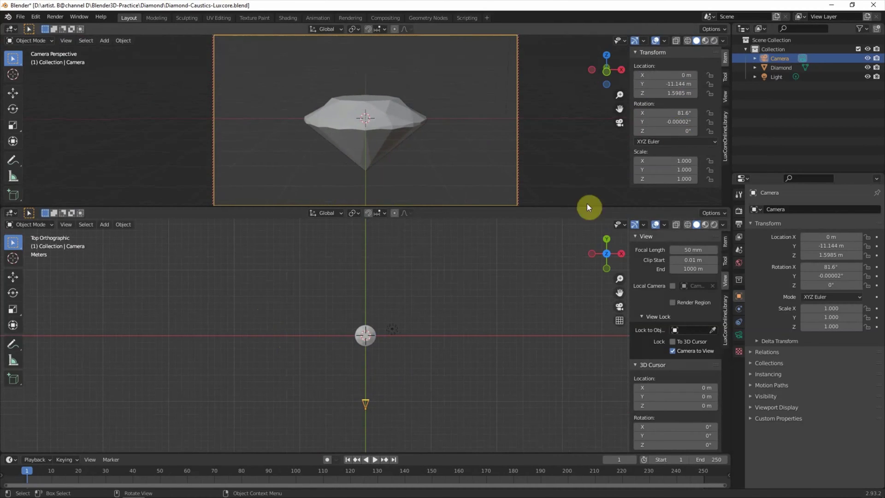
Step: Add a mesh plane at the origin and scale it up to about 13.6 m wide
{"action": "left_click", "coordinate": [525, 268]}
{"action": "middle_click_drag", "start_coordinate": [510, 330], "coordinate": [432, 342]}
{"action": "left_click", "coordinate": [104, 225]}
{"action": "mouse_move", "coordinate": [116, 236]}
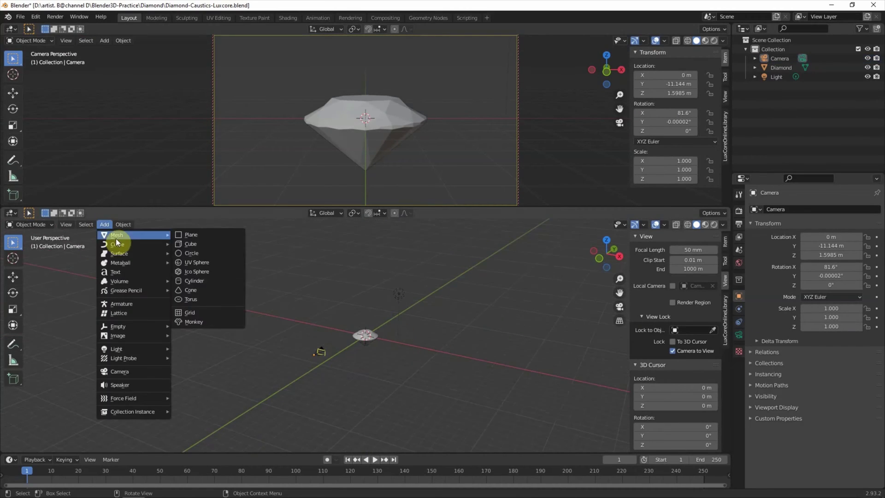
{"action": "left_click", "coordinate": [191, 235]}
{"action": "key", "text": "s"}
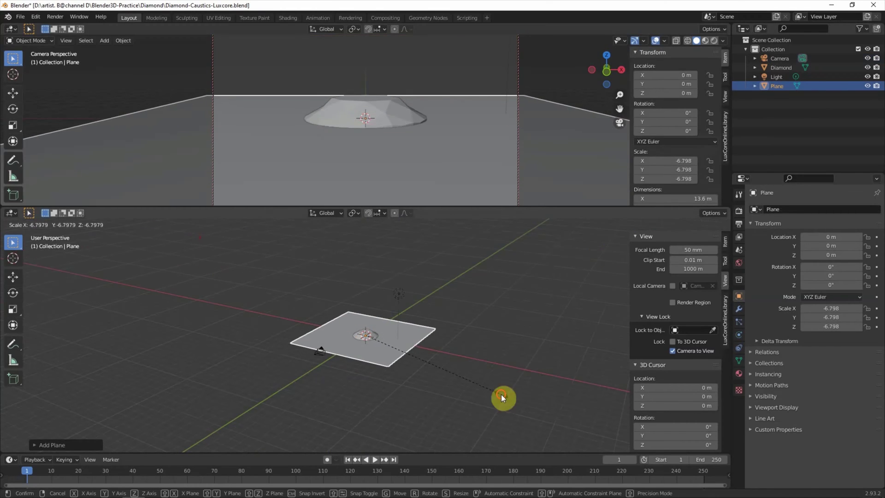
{"action": "left_click", "coordinate": [502, 398]}
Step: Move the plane down beneath the diamond to about Z -1.486 m and Y 1.045 m, and enlarge it to about 17.2 m wide
{"action": "left_click", "coordinate": [620, 253]}
{"action": "key", "text": "g"}
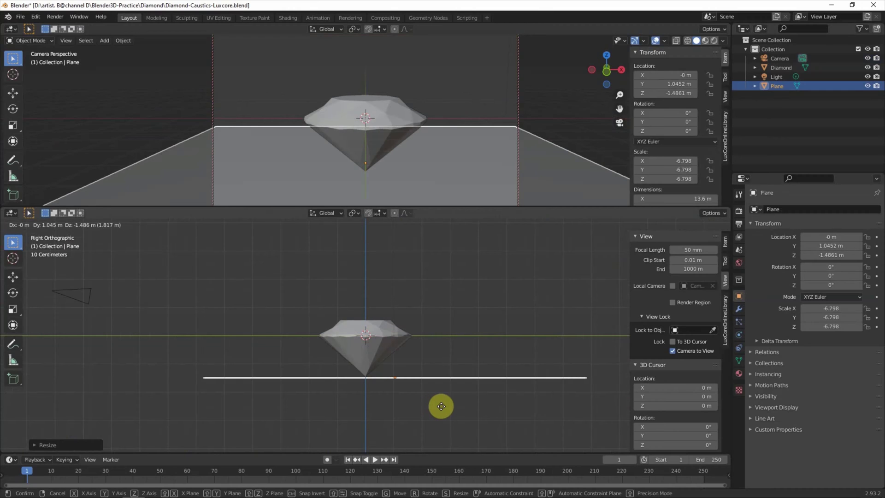
{"action": "left_click", "coordinate": [441, 406]}
{"action": "key", "text": "s"}
{"action": "left_click", "coordinate": [369, 386]}
Step: Nudge the plane up to about Z -1.467 m so it sits just under the diamond's tip
{"action": "scroll", "coordinate": [370, 386], "scroll_direction": "up", "scroll_amount": 5}
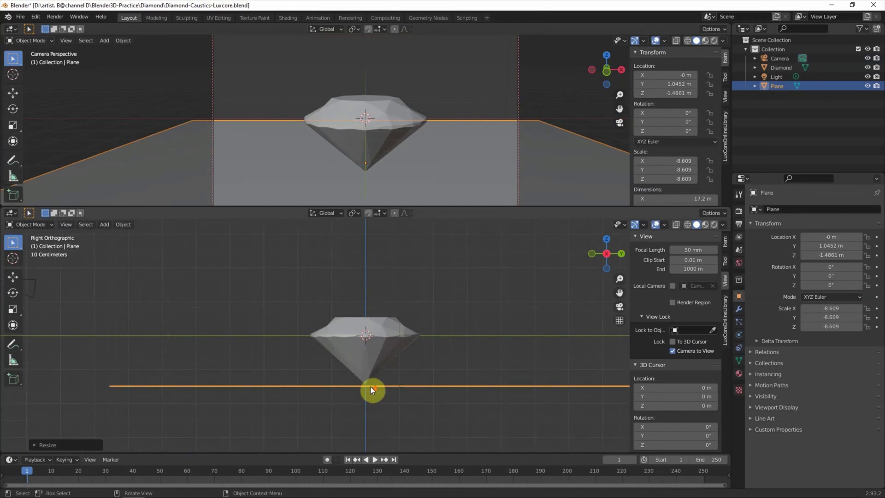
{"action": "middle_click_drag", "start_coordinate": [385, 415], "coordinate": [363, 286], "text": "shift"}
{"action": "scroll", "coordinate": [374, 372], "scroll_direction": "up", "scroll_amount": 2}
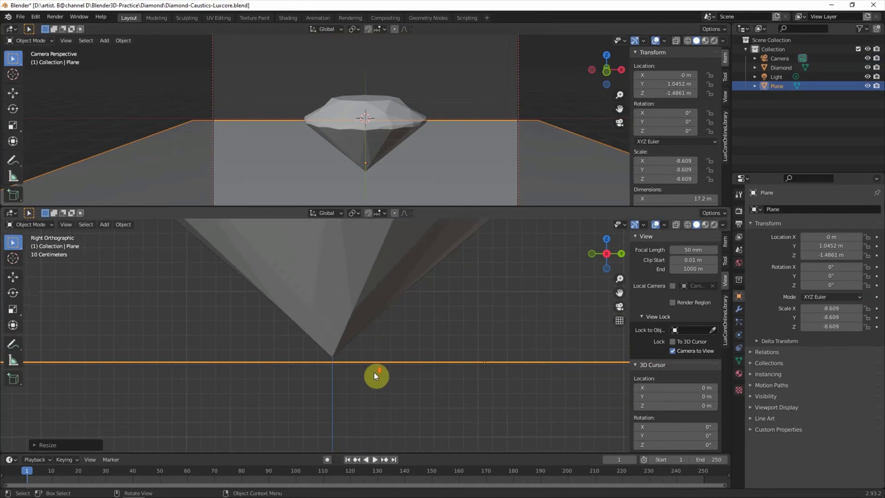
{"action": "key", "text": "g"}
{"action": "left_click", "coordinate": [389, 369]}
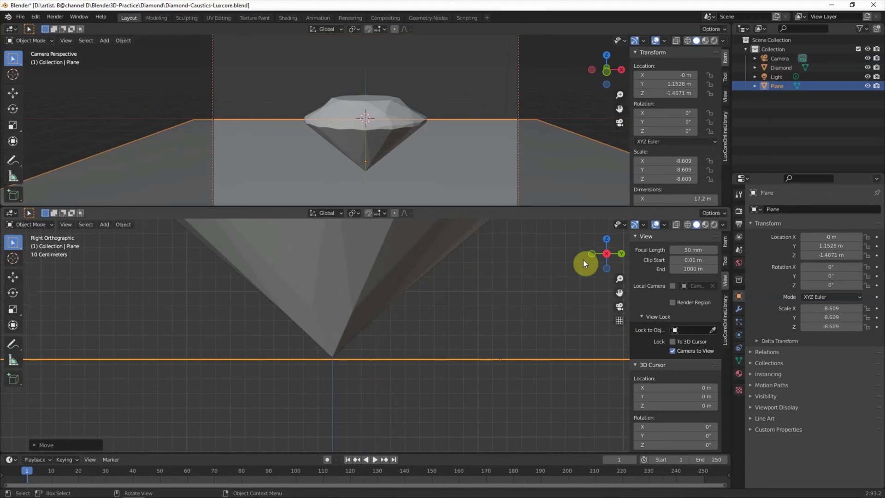
Step: In Edit Mode, extrude the plane's back edge about 9.2 m upward along Z to form a back wall
{"action": "scroll", "coordinate": [521, 303], "scroll_direction": "down", "scroll_amount": 6}
{"action": "left_click_drag", "start_coordinate": [610, 255], "coordinate": [433, 310]}
{"action": "left_click", "coordinate": [30, 225]}
{"action": "left_click", "coordinate": [35, 245]}
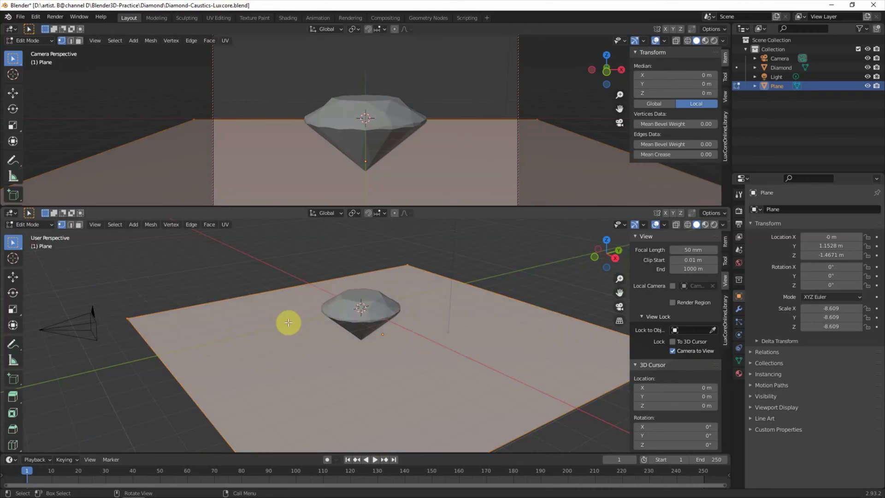
{"action": "scroll", "coordinate": [295, 309], "scroll_direction": "down", "scroll_amount": 3}
{"action": "left_click", "coordinate": [69, 225]}
{"action": "left_click", "coordinate": [438, 305]}
{"action": "key", "text": "ctrl+e"}
{"action": "left_click", "coordinate": [457, 265]}
{"action": "key", "text": "z"}
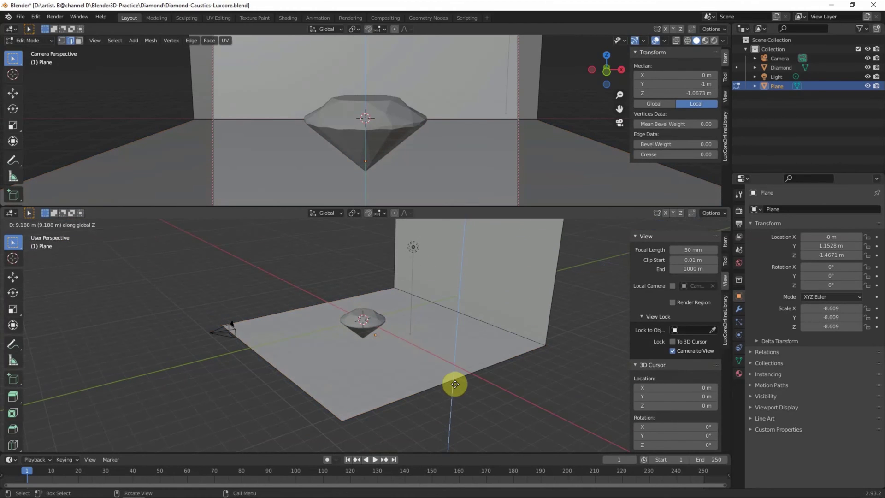
{"action": "left_click", "coordinate": [454, 385]}
Step: Bevel the edge between floor and back wall with a 0.45 m width and 4 segments
{"action": "scroll", "coordinate": [176, 354], "scroll_direction": "down", "scroll_amount": 1}
{"action": "left_click", "coordinate": [411, 302]}
{"action": "left_click", "coordinate": [196, 225]}
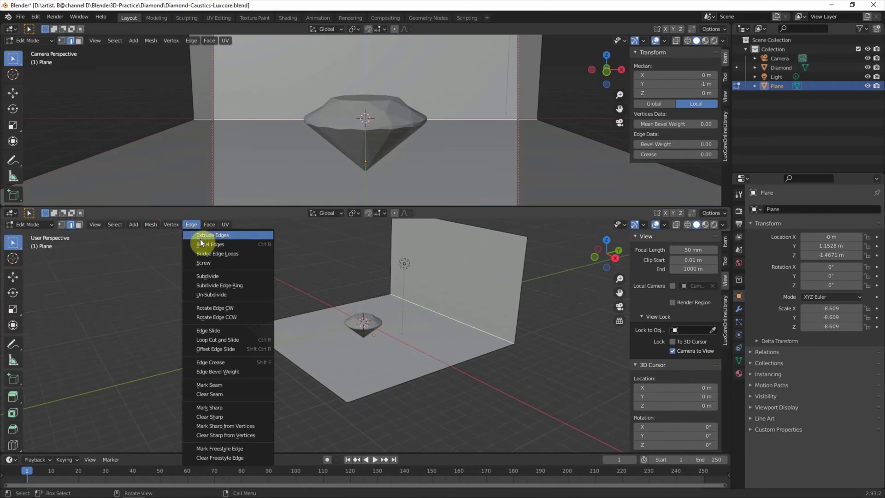
{"action": "left_click", "coordinate": [200, 245]}
{"action": "left_click", "coordinate": [200, 244]}
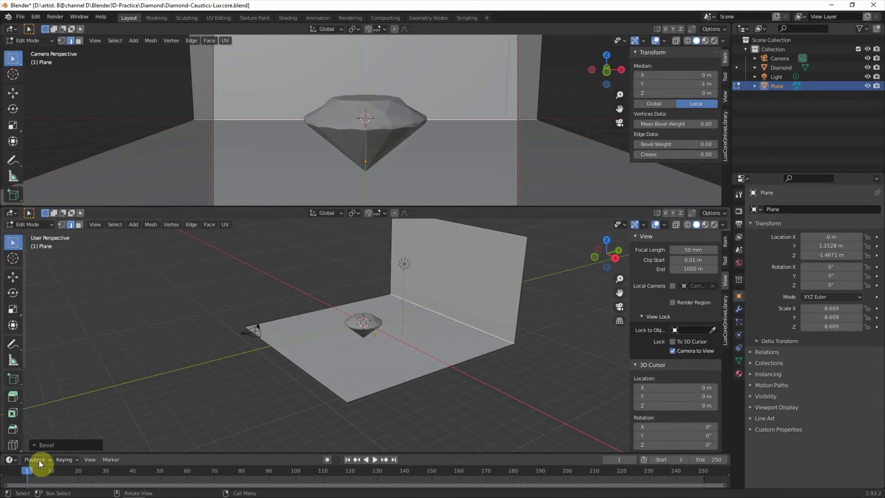
{"action": "left_click", "coordinate": [35, 444]}
{"action": "left_click_drag", "start_coordinate": [105, 304], "coordinate": [142, 313]}
{"action": "left_click", "coordinate": [151, 312]}
{"action": "left_click", "coordinate": [151, 313]}
{"action": "left_click", "coordinate": [151, 313]}
Step: Return to Object Mode, apply smooth shading to the backdrop plane and deselect it
{"action": "left_click", "coordinate": [29, 225]}
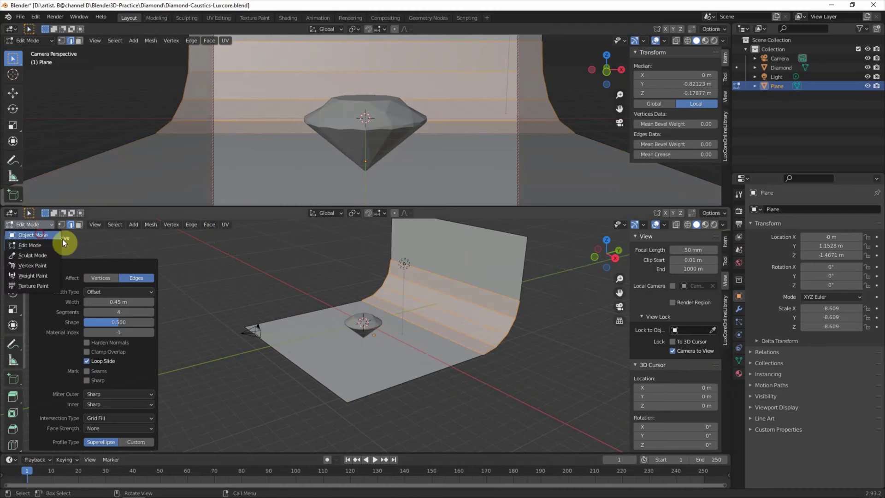
{"action": "left_click", "coordinate": [28, 235]}
{"action": "left_click", "coordinate": [124, 225]}
{"action": "left_click", "coordinate": [166, 408]}
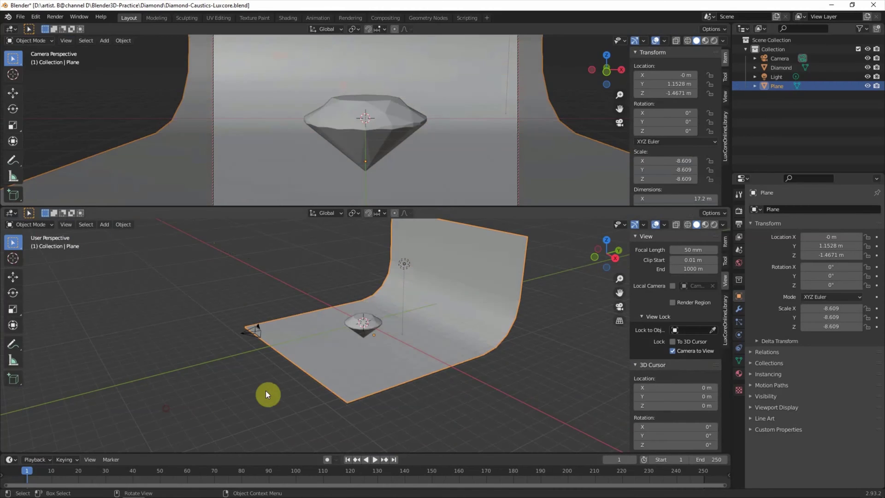
{"action": "left_click", "coordinate": [207, 304]}
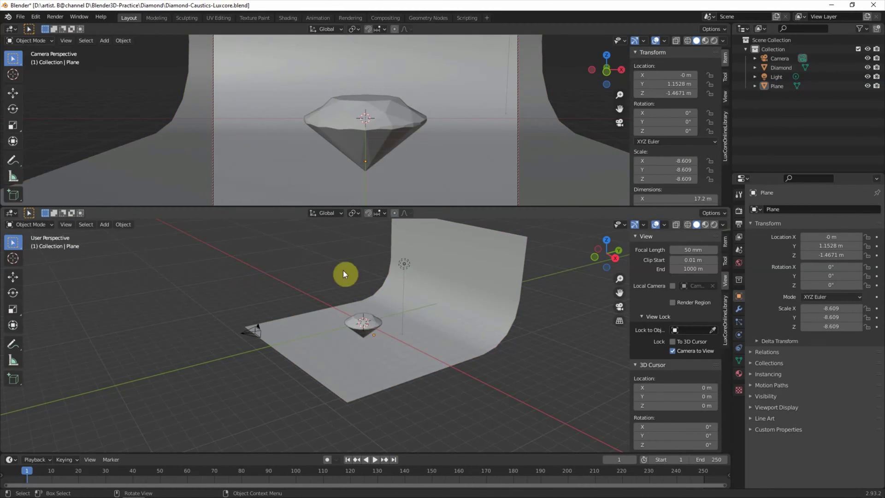
Step: Hide the sidebars of both 3D viewports and switch the camera view to rendered shading
{"action": "left_click_drag", "start_coordinate": [629, 300], "coordinate": [725, 306]}
{"action": "left_click_drag", "start_coordinate": [628, 148], "coordinate": [731, 149]}
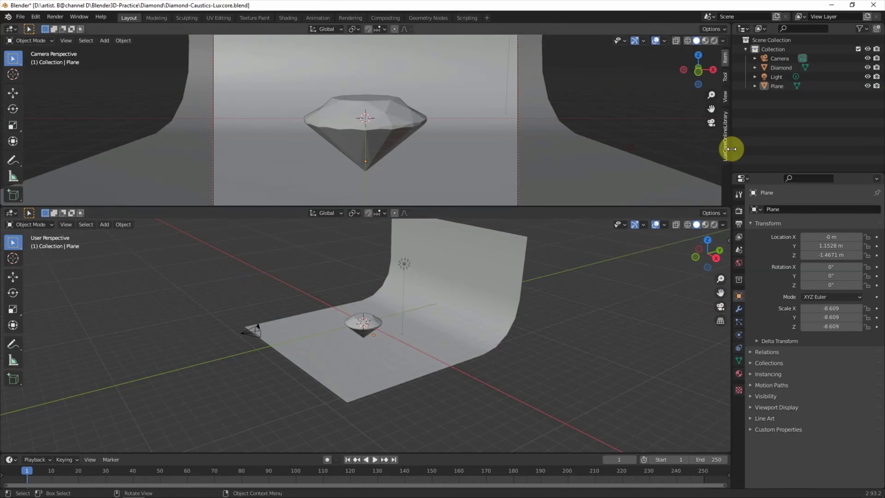
{"action": "left_click", "coordinate": [714, 41]}
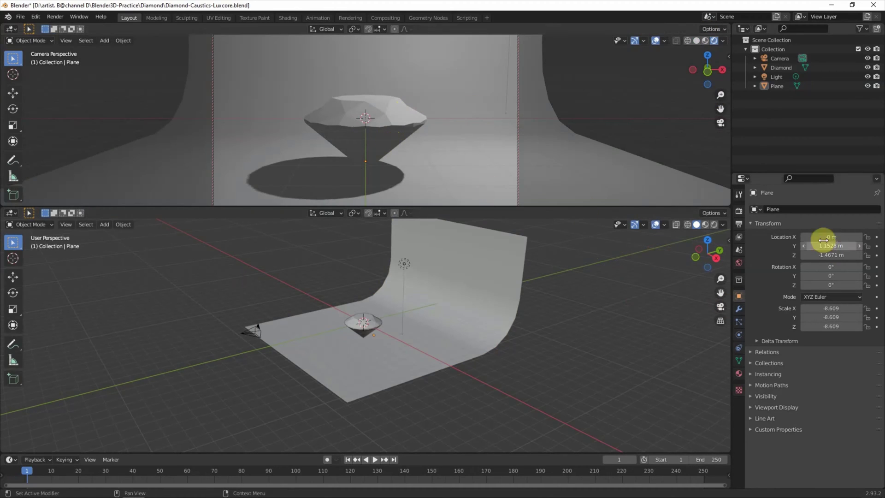
Step: Change the scene's render engine to LuxCore
{"action": "left_click", "coordinate": [739, 212]}
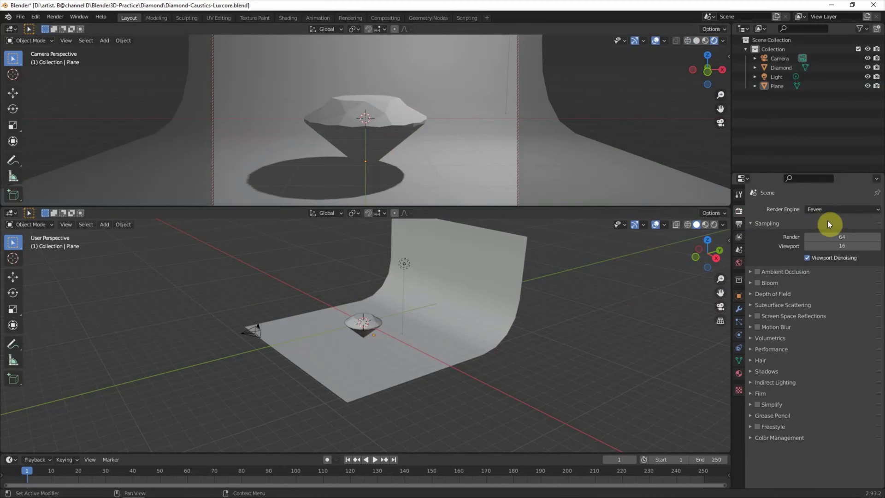
{"action": "left_click", "coordinate": [839, 210]}
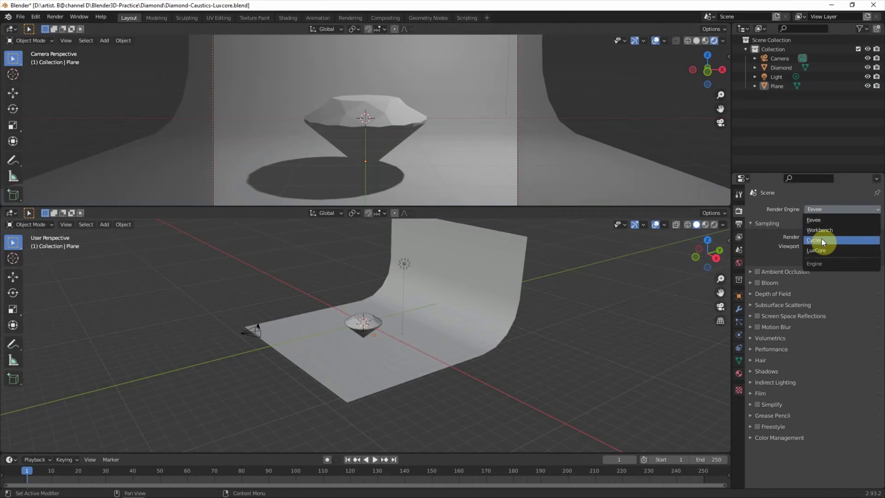
{"action": "left_click", "coordinate": [851, 251]}
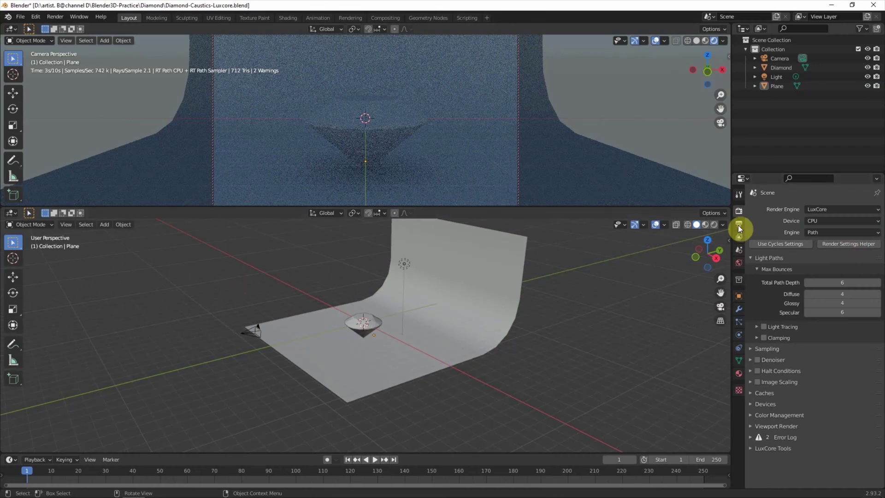
Step: Set the world light to HDRI and load HDRI-Studio-Light.jpg as its image
{"action": "left_click", "coordinate": [740, 261]}
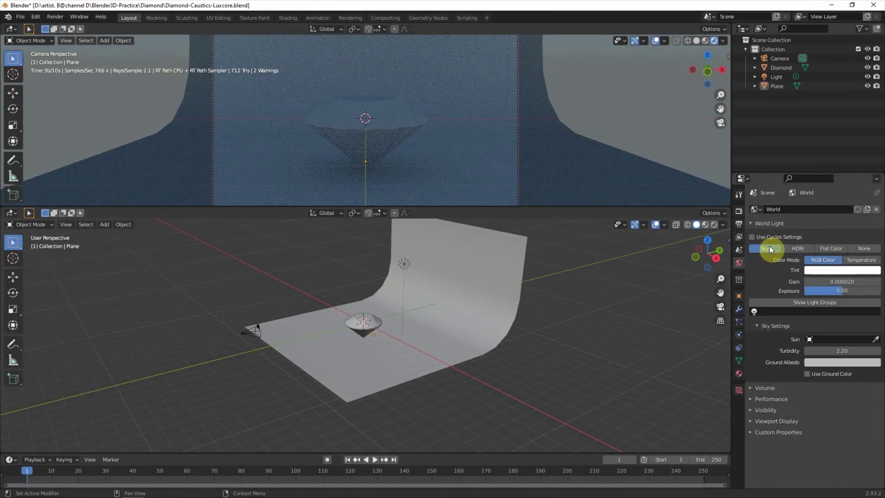
{"action": "left_click", "coordinate": [798, 248]}
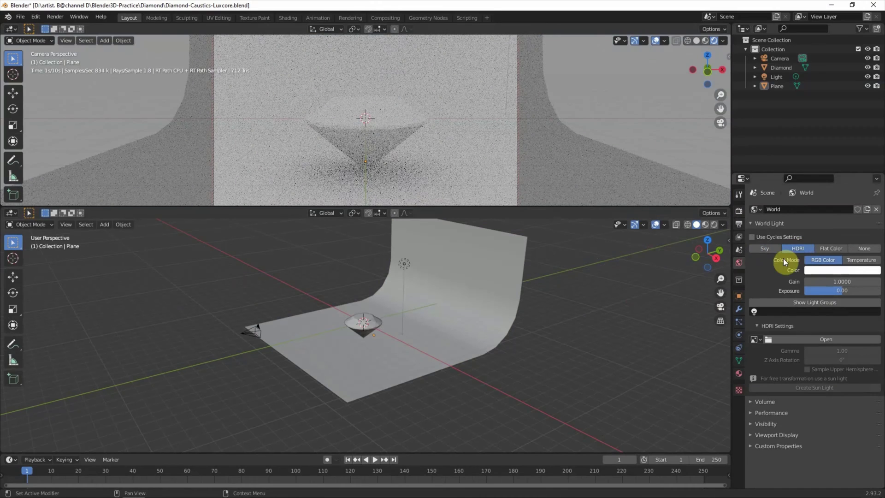
{"action": "left_click", "coordinate": [833, 338]}
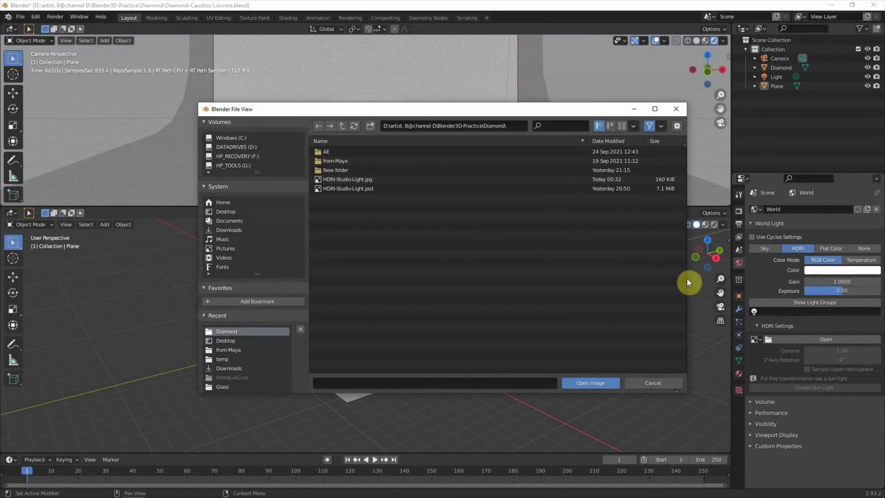
{"action": "left_click", "coordinate": [357, 181]}
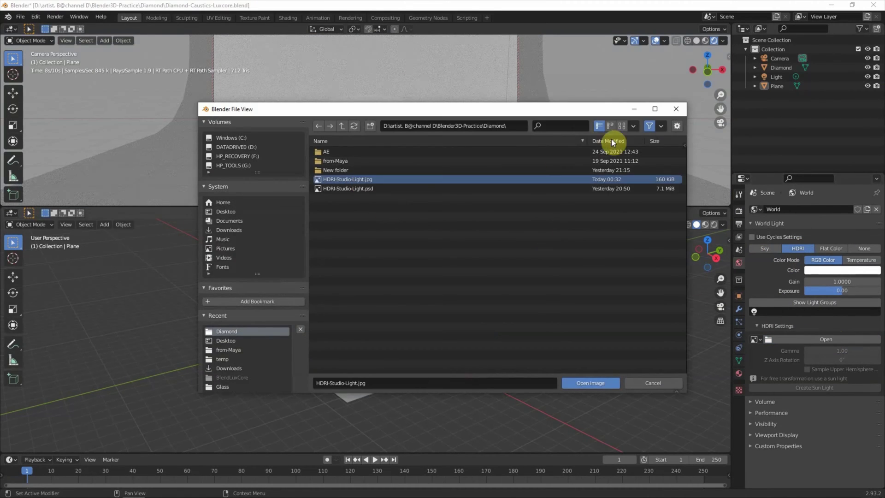
{"action": "left_click", "coordinate": [599, 382]}
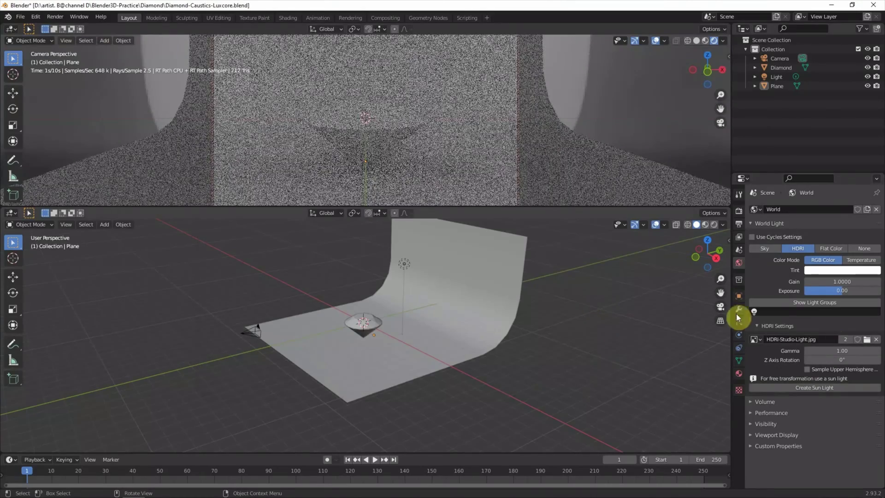
Step: Set the world light's exposure to 0.75
{"action": "left_click", "coordinate": [827, 291]}
{"action": "type", "text": ".75"}
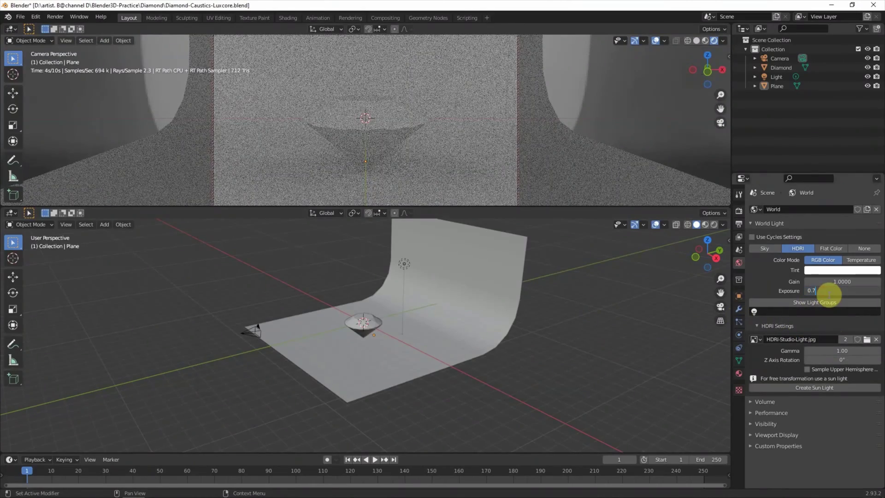
{"action": "key", "text": "Return"}
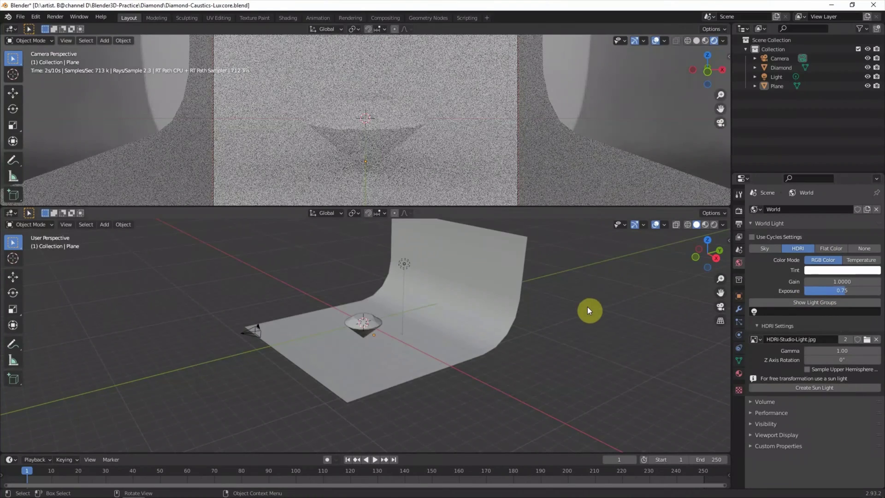
Step: Turn the lower 3D viewport into a Shader Editor and apply the LuxCore Glass preset to the diamond's material
{"action": "left_click", "coordinate": [391, 128]}
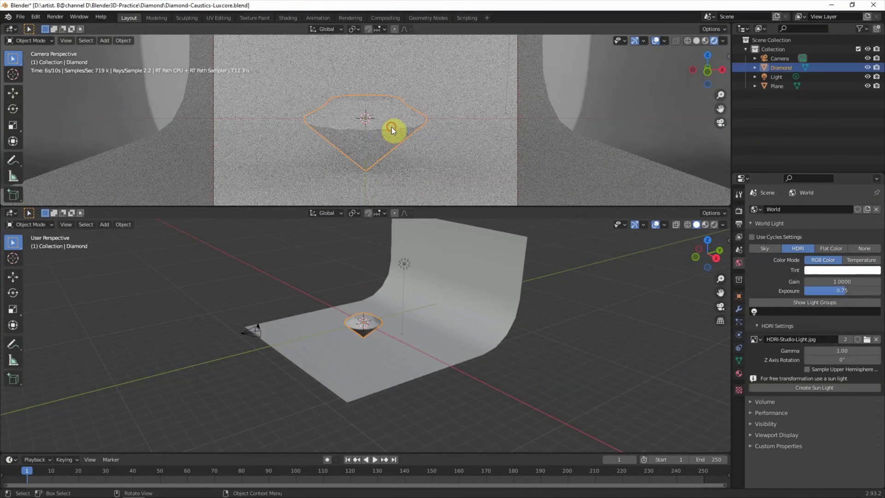
{"action": "left_click", "coordinate": [11, 213]}
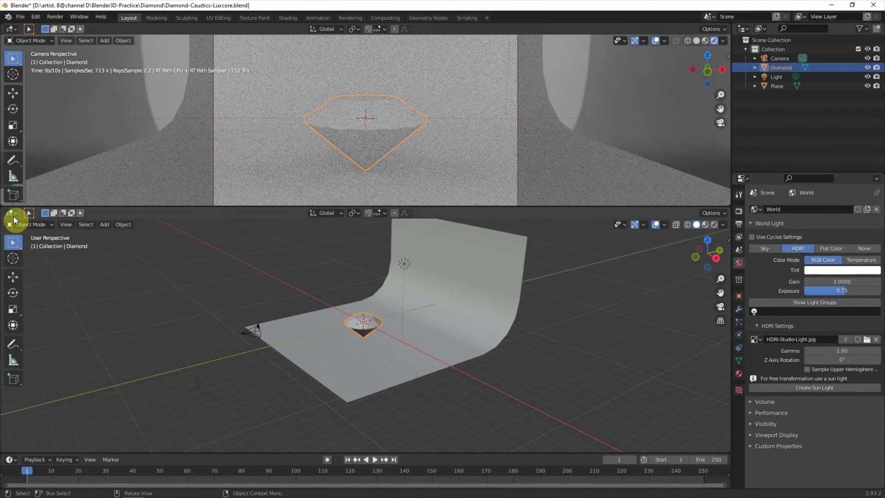
{"action": "left_click", "coordinate": [29, 278]}
{"action": "left_click", "coordinate": [739, 374]}
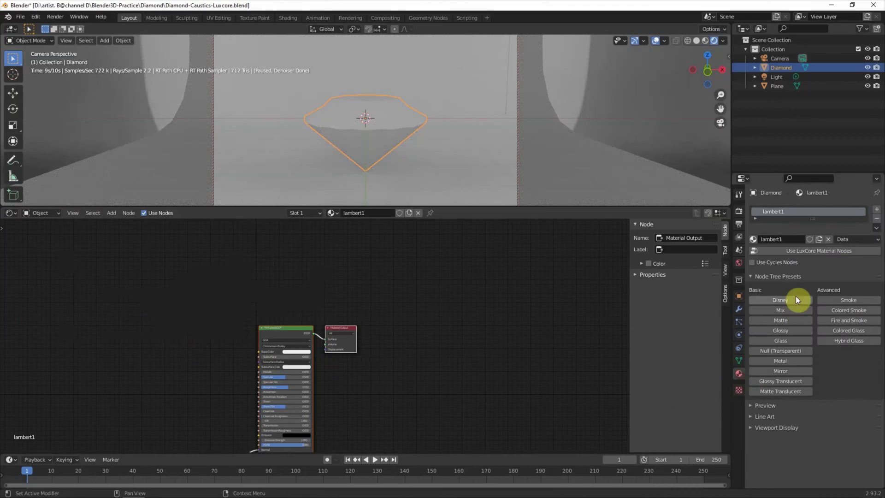
{"action": "left_click", "coordinate": [789, 340]}
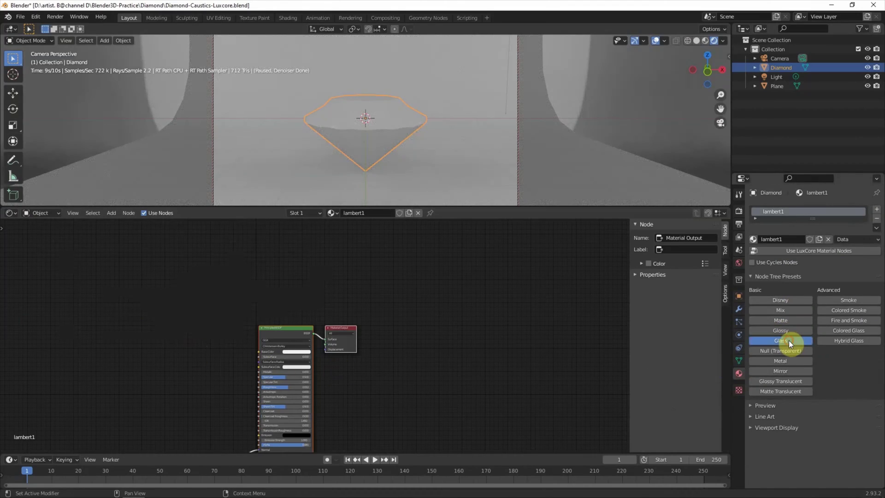
{"action": "key", "text": "Home"}
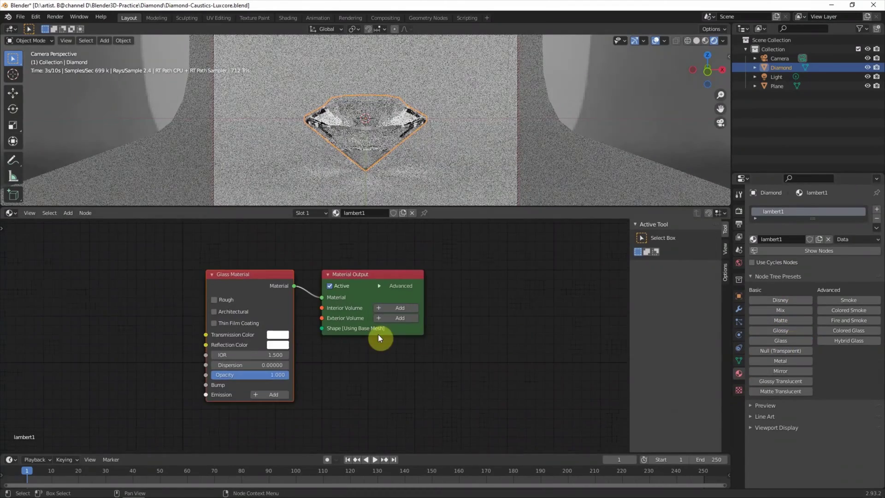
Step: Set the Glass Material node's IOR to 2.41 and its dispersion to 0.001
{"action": "left_click", "coordinate": [272, 355]}
{"action": "type", "text": "2.41"}
{"action": "key", "text": "Return"}
{"action": "left_click", "coordinate": [244, 365]}
{"action": "type", "text": "01"}
{"action": "key", "text": "Return"}
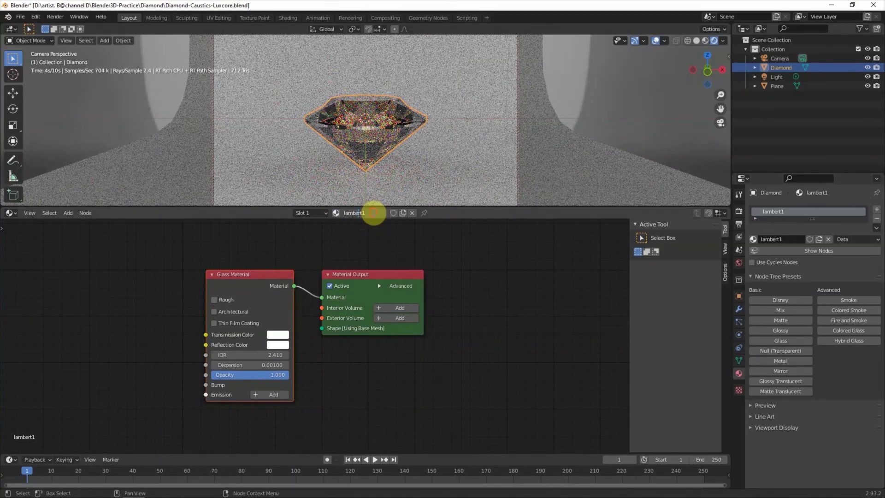
Step: Rename the diamond's material to Diamond
{"action": "double_click", "coordinate": [374, 212]}
{"action": "type", "text": "Diamon"}
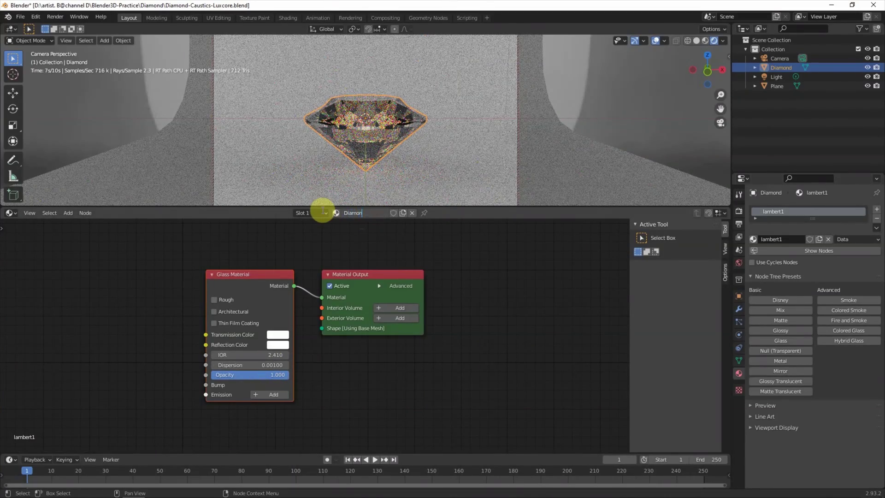
{"action": "type", "text": "d"}
{"action": "key", "text": "Return"}
Step: Apply the LuxCore Matte preset to the backdrop plane, darken its diffuse color to a value of about 0.115, and restart the rendered preview
{"action": "left_click", "coordinate": [497, 164]}
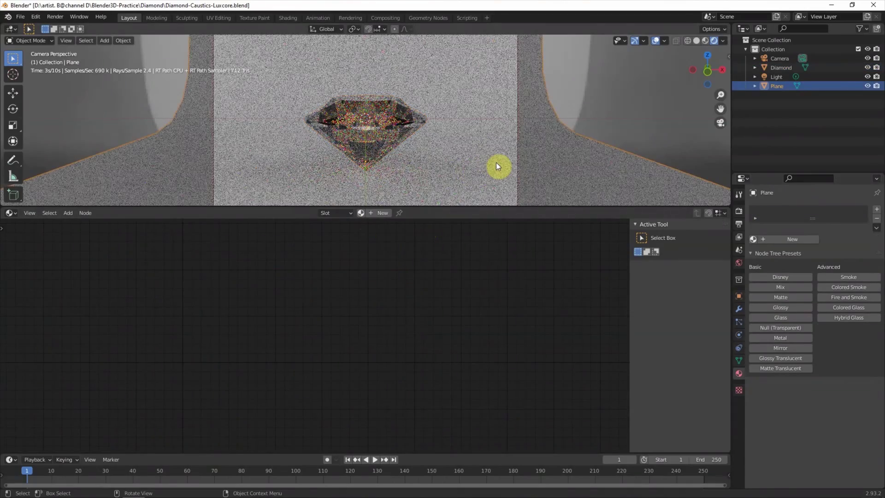
{"action": "left_click", "coordinate": [769, 297]}
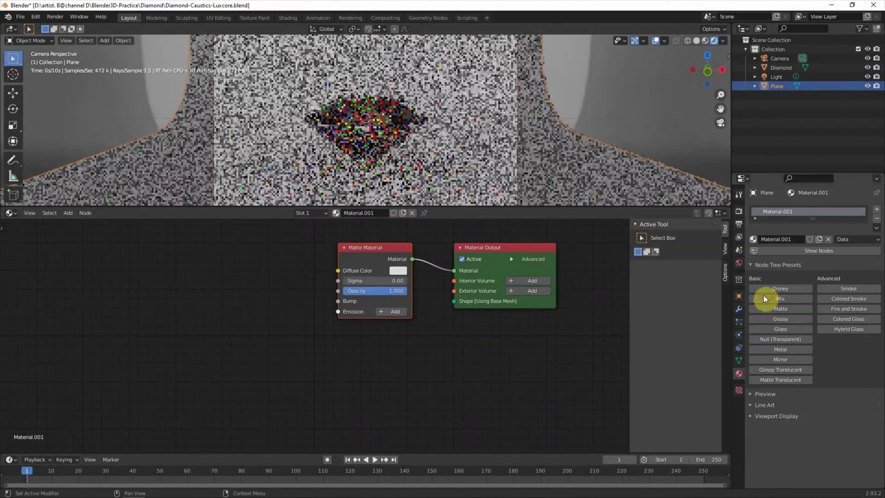
{"action": "left_click", "coordinate": [398, 272]}
{"action": "left_click_drag", "start_coordinate": [469, 161], "coordinate": [470, 180]}
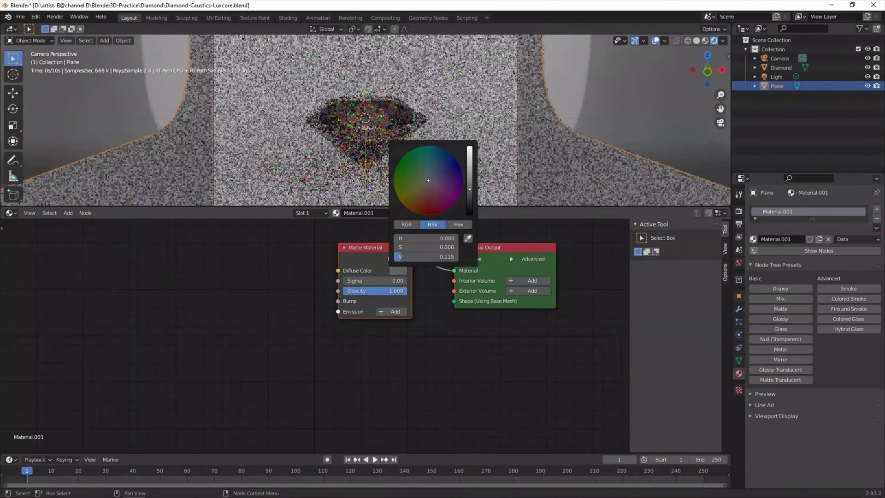
{"action": "left_click", "coordinate": [706, 41]}
{"action": "left_click", "coordinate": [714, 41]}
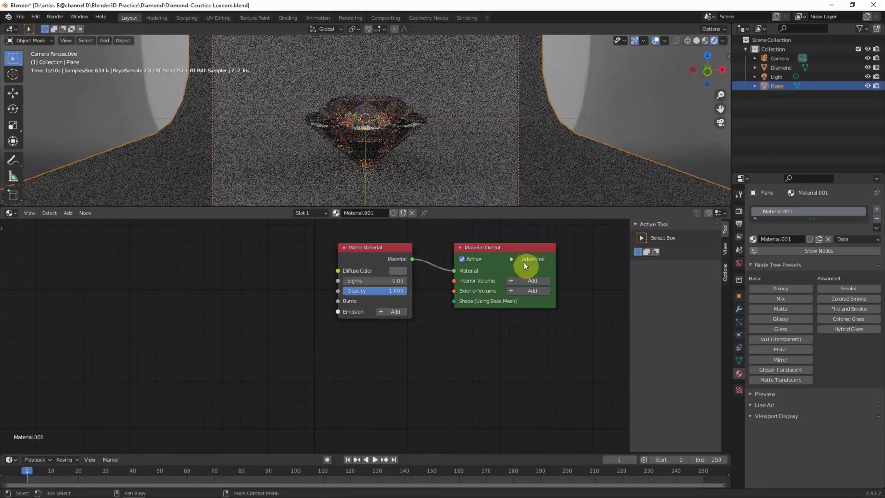
Step: Turn the lower editor into a 3D viewport and move the point light in top view by about -4.02 m in X and 5.12 m in Y
{"action": "left_click", "coordinate": [12, 212]}
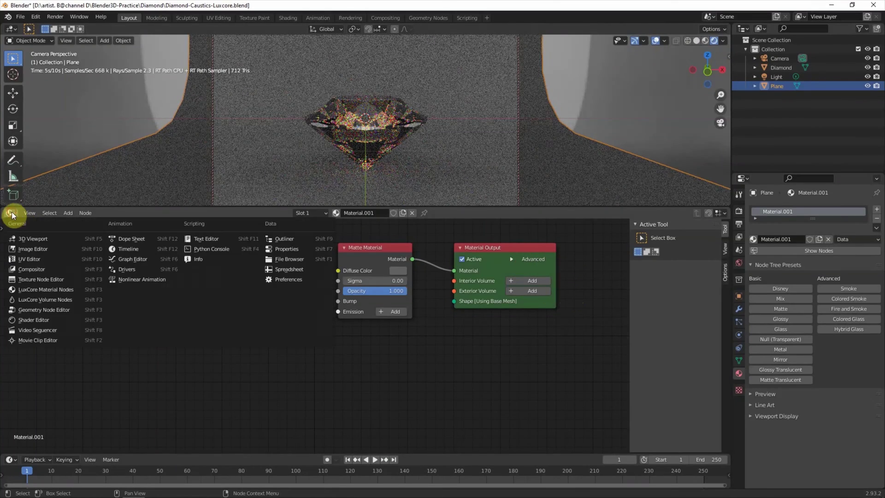
{"action": "left_click", "coordinate": [22, 239]}
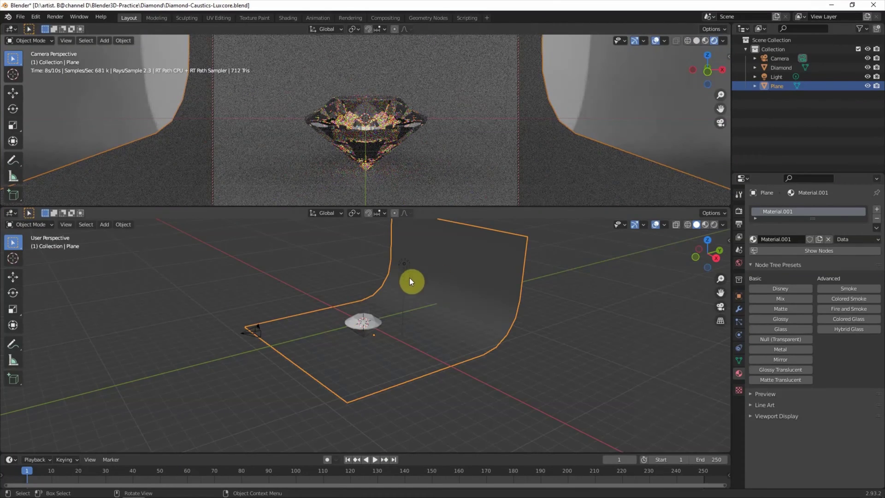
{"action": "left_click", "coordinate": [779, 79]}
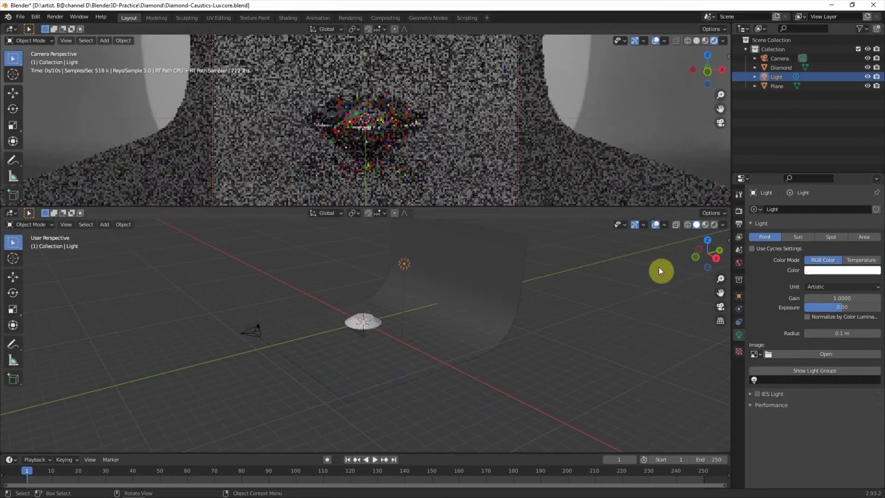
{"action": "left_click", "coordinate": [707, 240]}
{"action": "key", "text": "g"}
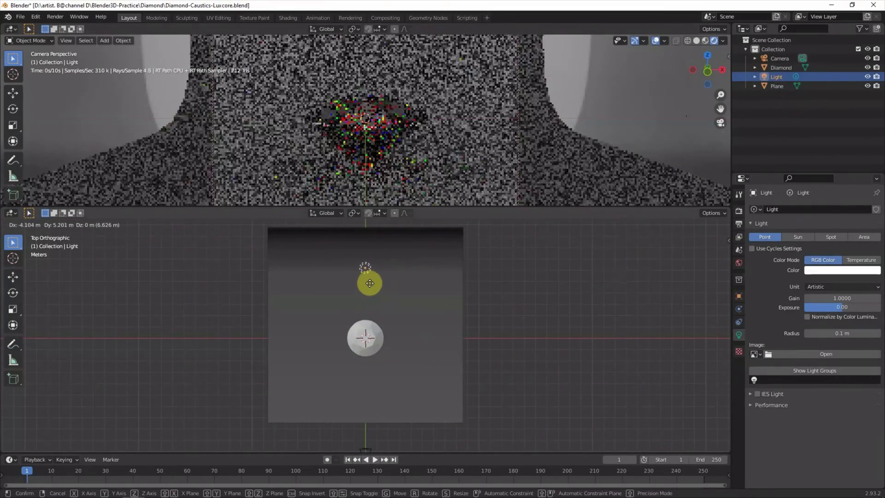
{"action": "left_click", "coordinate": [432, 280]}
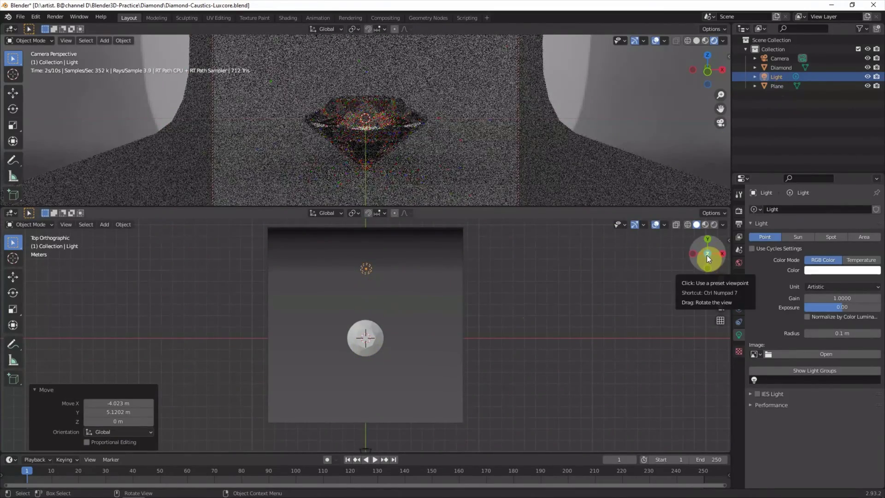
Step: Lower the point light behind the diamond in the right view, moving it about 0.93 m in Y and -6.83 m in Z
{"action": "left_click", "coordinate": [722, 253]}
{"action": "key", "text": "g"}
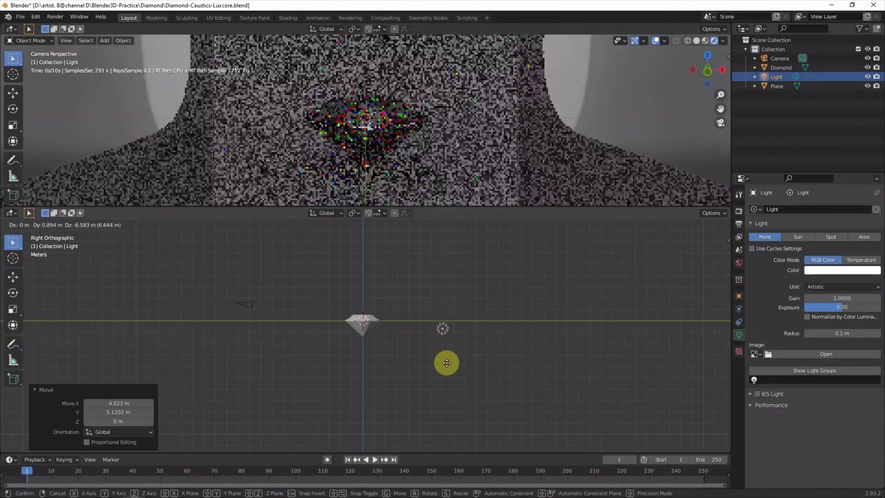
{"action": "left_click", "coordinate": [446, 362]}
{"action": "scroll", "coordinate": [523, 342], "scroll_direction": "up", "scroll_amount": 2}
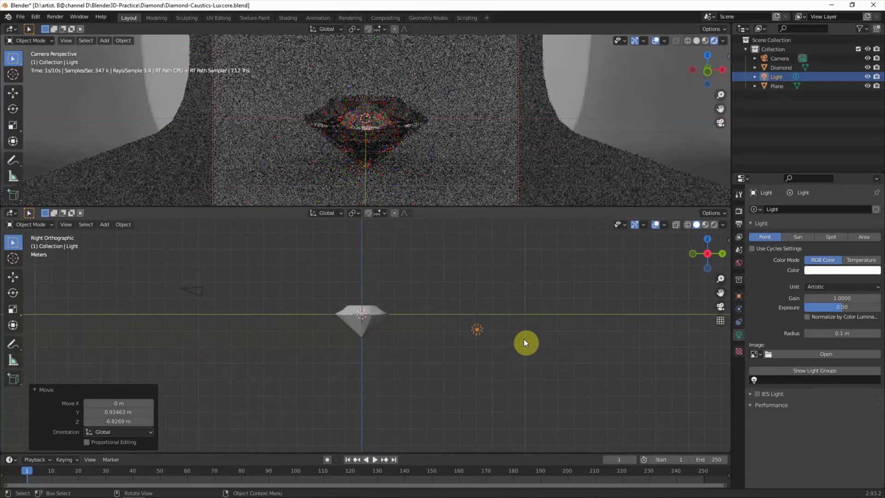
{"action": "left_click_drag", "start_coordinate": [707, 253], "coordinate": [708, 254]}
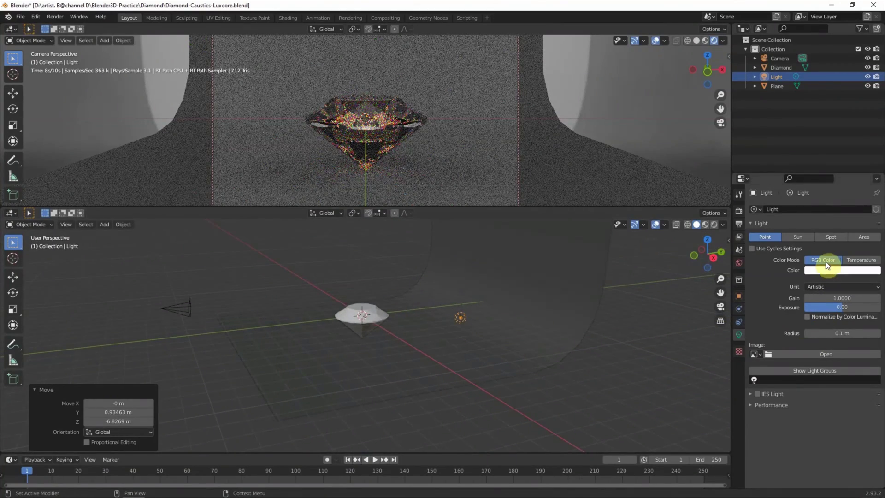
Step: Set the point light's gain to 2000, its exposure to 5 and its radius to 0.01 m
{"action": "double_click", "coordinate": [844, 298]}
{"action": "type", "text": "2000"}
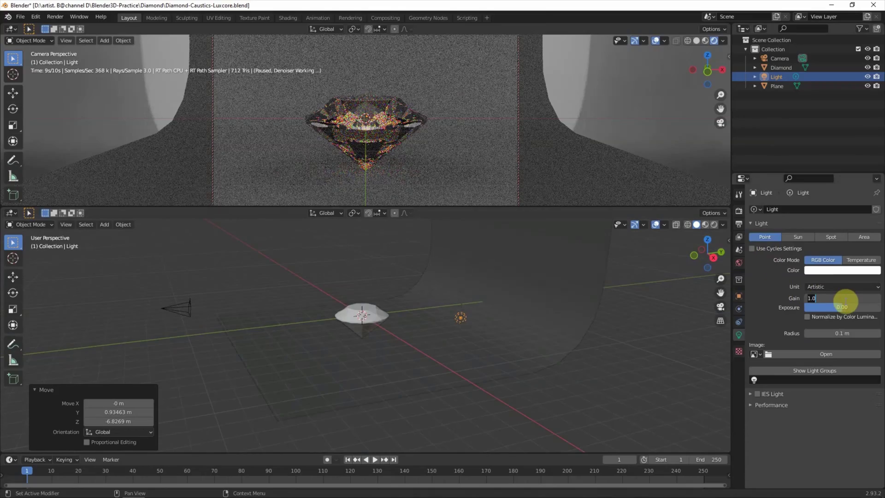
{"action": "key", "text": "Return"}
{"action": "double_click", "coordinate": [846, 308]}
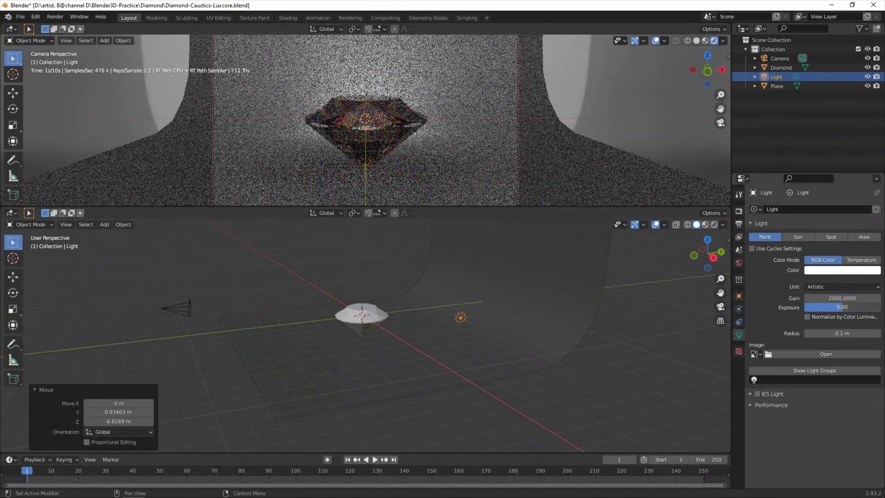
{"action": "type", "text": "5"}
{"action": "key", "text": "Return"}
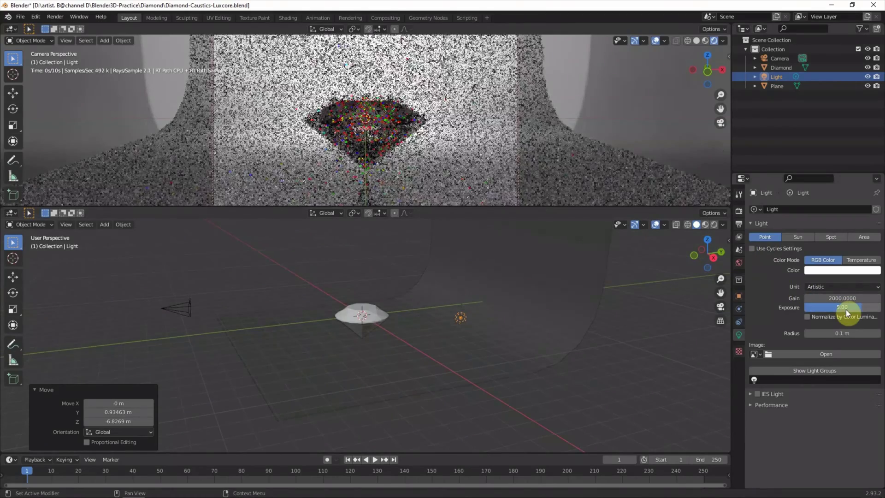
{"action": "double_click", "coordinate": [812, 333]}
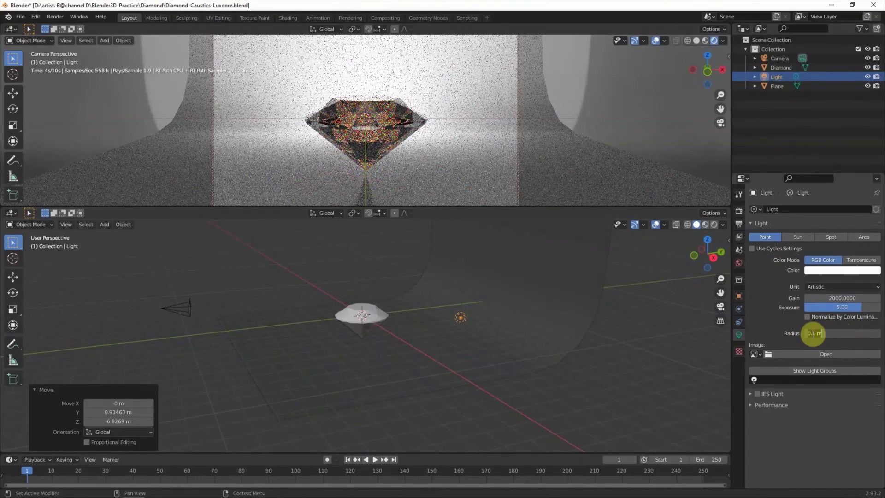
{"action": "type", "text": "0.01"}
{"action": "key", "text": "Return"}
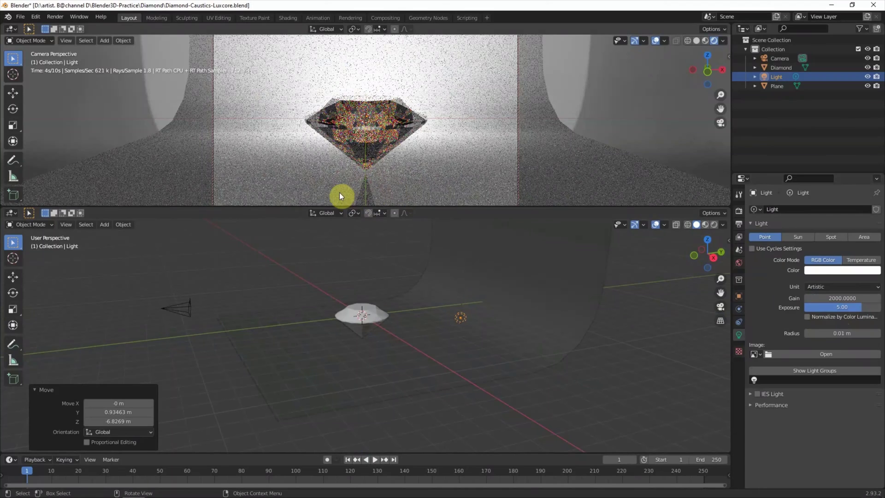
Step: Switch the LuxCore render engine type to Bidir and set the sampler to Metropolis
{"action": "left_click", "coordinate": [739, 211]}
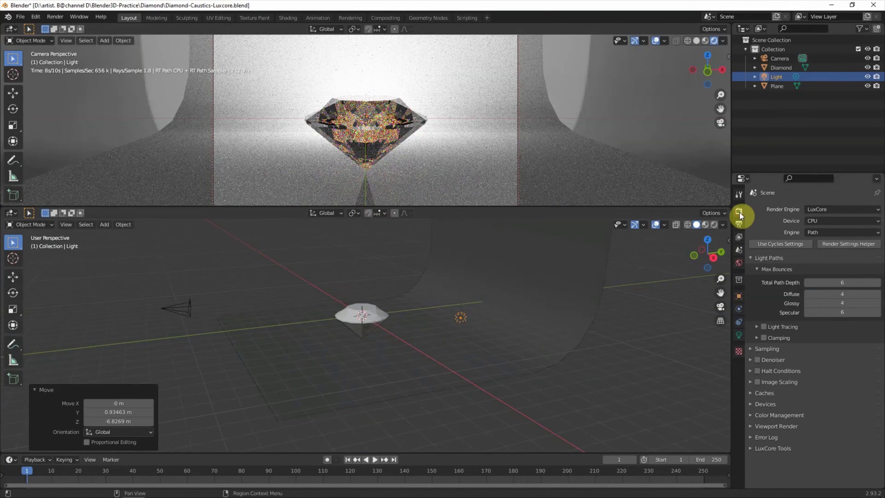
{"action": "left_click", "coordinate": [816, 232]}
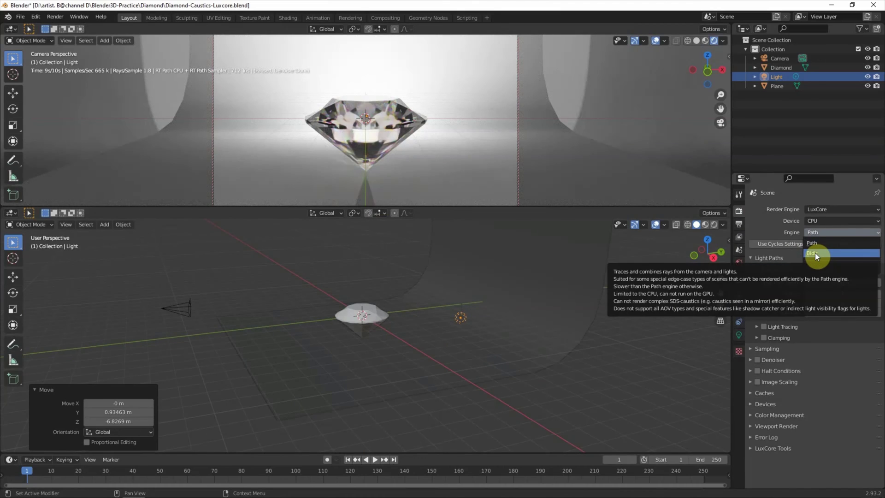
{"action": "left_click", "coordinate": [820, 253]}
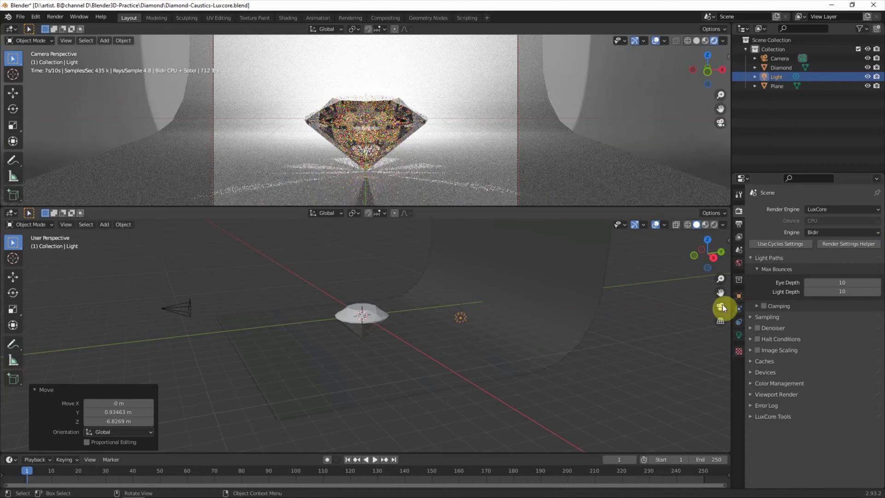
{"action": "left_click", "coordinate": [751, 317]}
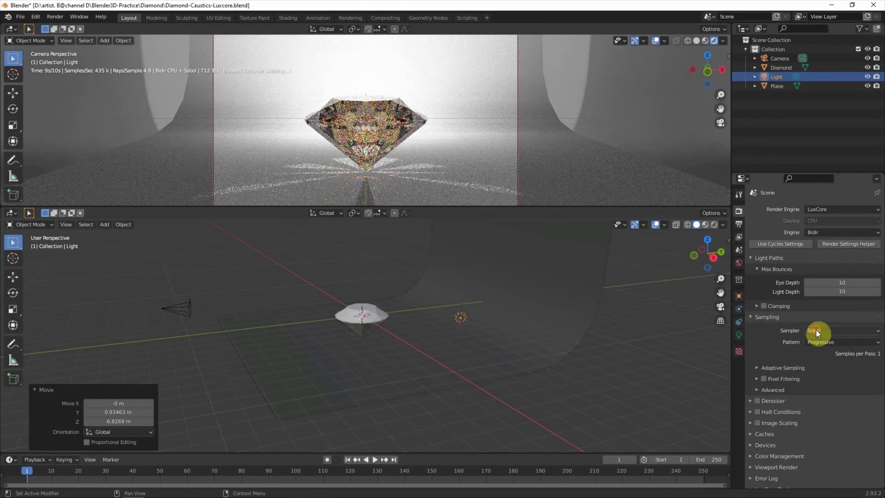
{"action": "left_click", "coordinate": [816, 330]}
{"action": "left_click", "coordinate": [820, 350]}
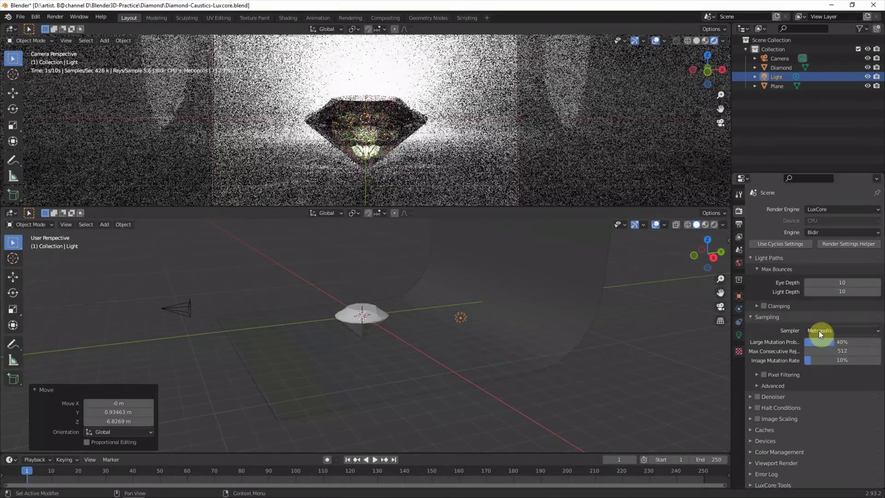
{"action": "left_click", "coordinate": [749, 316]}
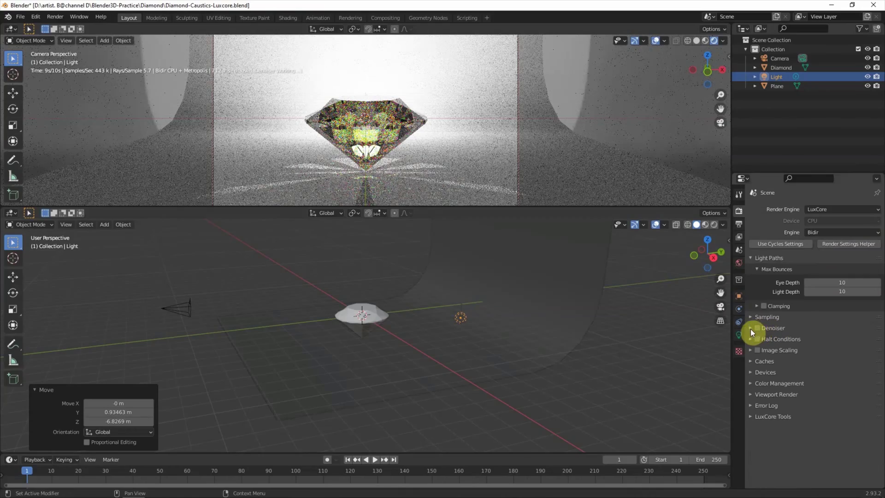
Step: Enable the denoiser and the halt conditions in the render settings, and deselect the point light
{"action": "left_click", "coordinate": [757, 328]}
{"action": "left_click", "coordinate": [778, 328]}
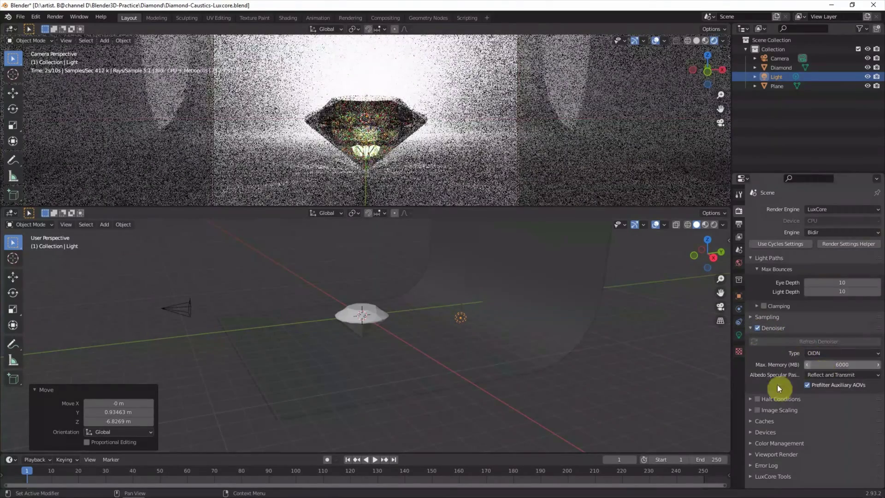
{"action": "left_click", "coordinate": [757, 398]}
{"action": "left_click", "coordinate": [756, 399]}
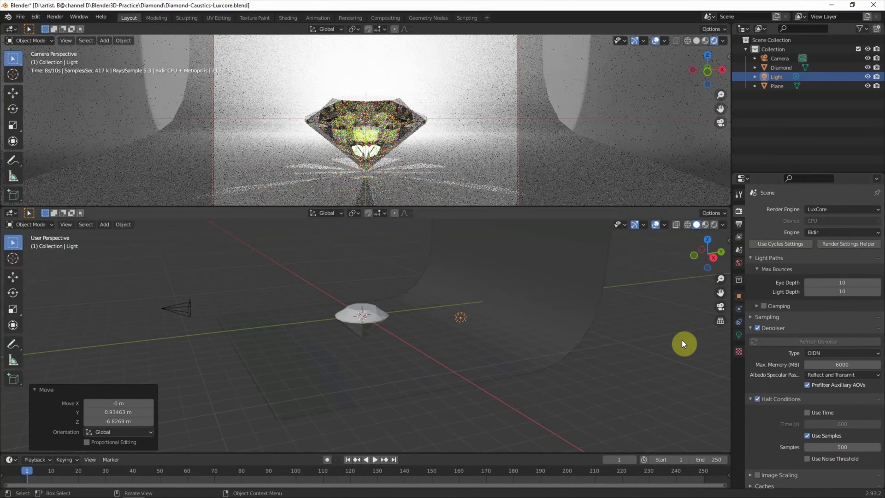
{"action": "left_click", "coordinate": [660, 350]}
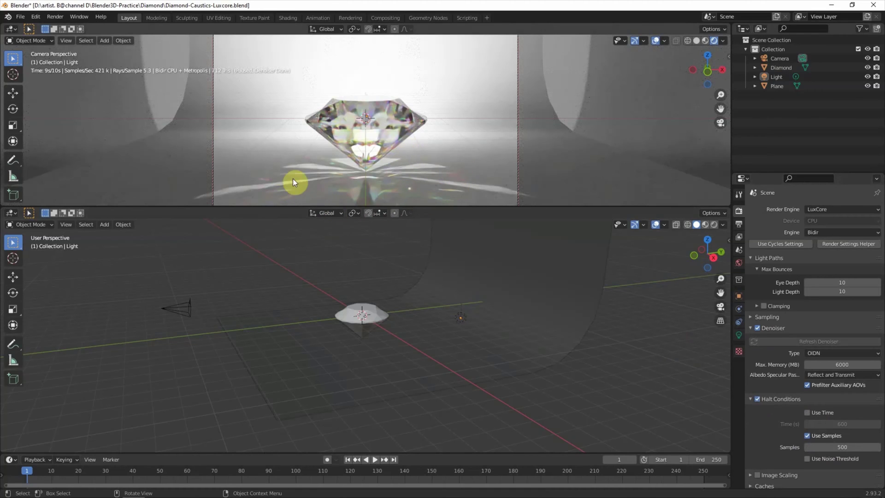
Step: Add a spot light and rotate it about 90° in the right view so it shines toward the camera
{"action": "left_click", "coordinate": [103, 225]}
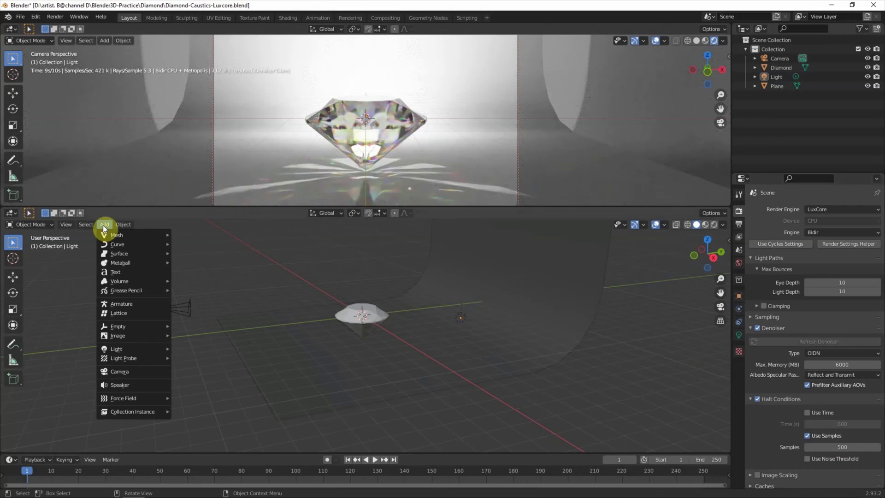
{"action": "mouse_move", "coordinate": [137, 350]}
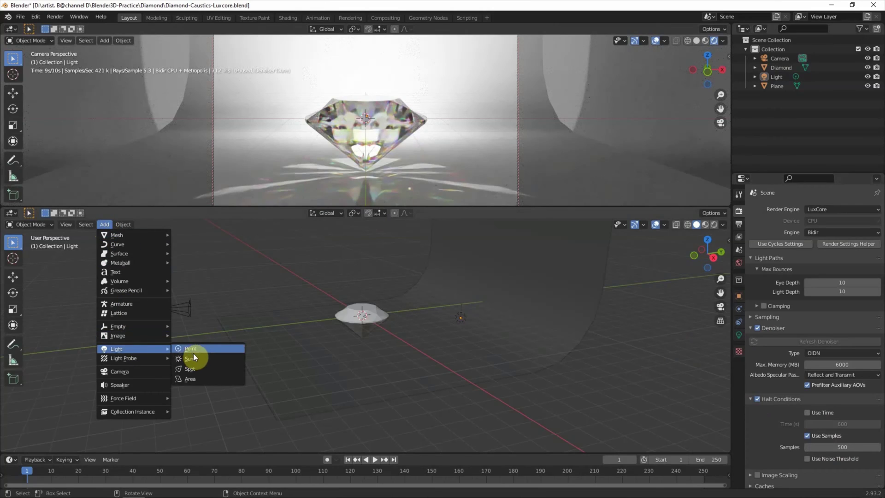
{"action": "left_click", "coordinate": [198, 368]}
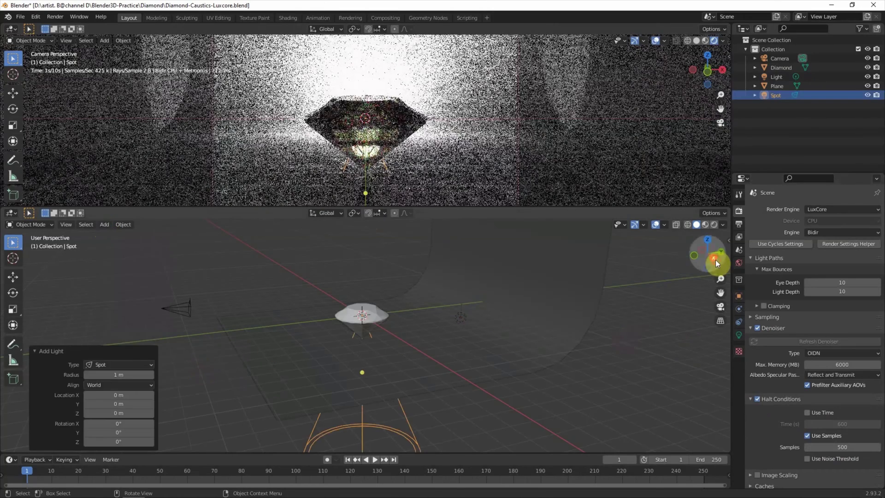
{"action": "left_click", "coordinate": [714, 258]}
{"action": "key", "text": "r"}
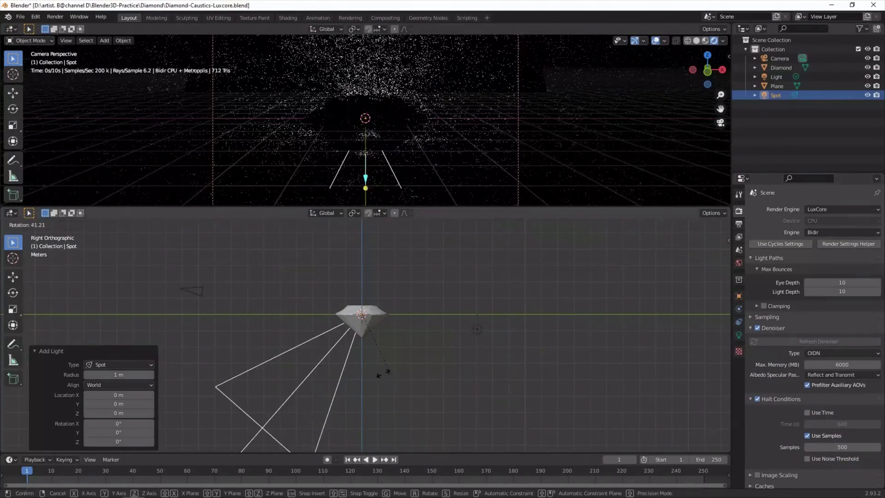
{"action": "left_click", "coordinate": [336, 374]}
Step: Move the spot light behind and slightly above the diamond, about 5.11 m in Y and 0.51 m in Z overall
{"action": "key", "text": "g"}
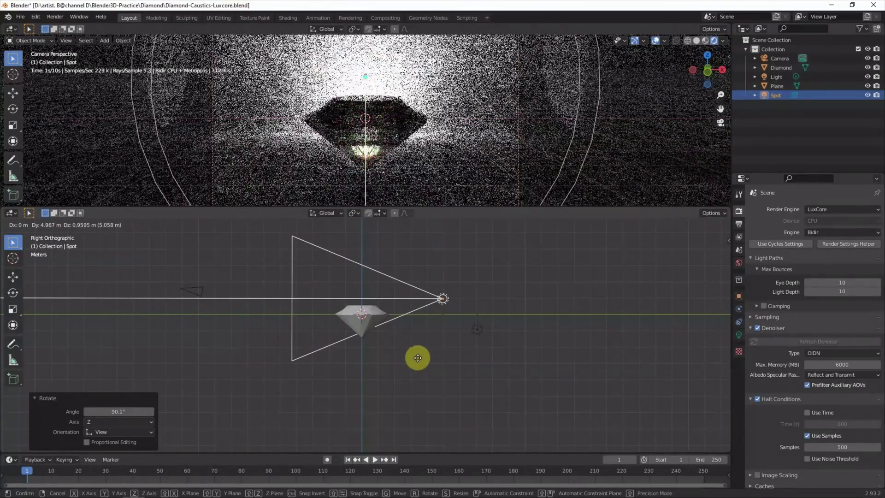
{"action": "left_click", "coordinate": [418, 358]}
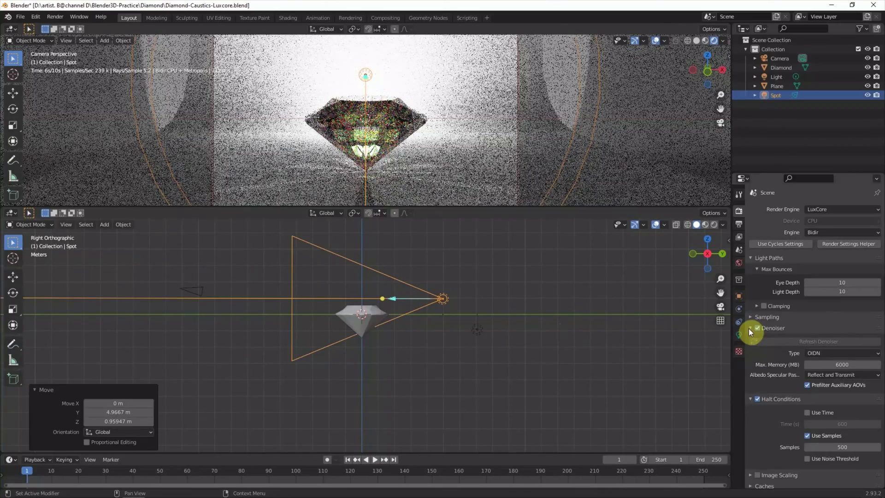
{"action": "key", "text": "g"}
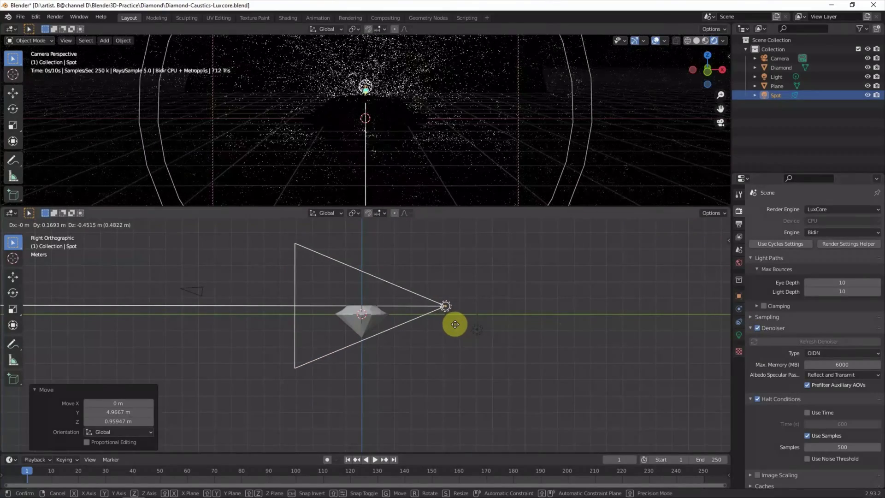
{"action": "left_click", "coordinate": [452, 323]}
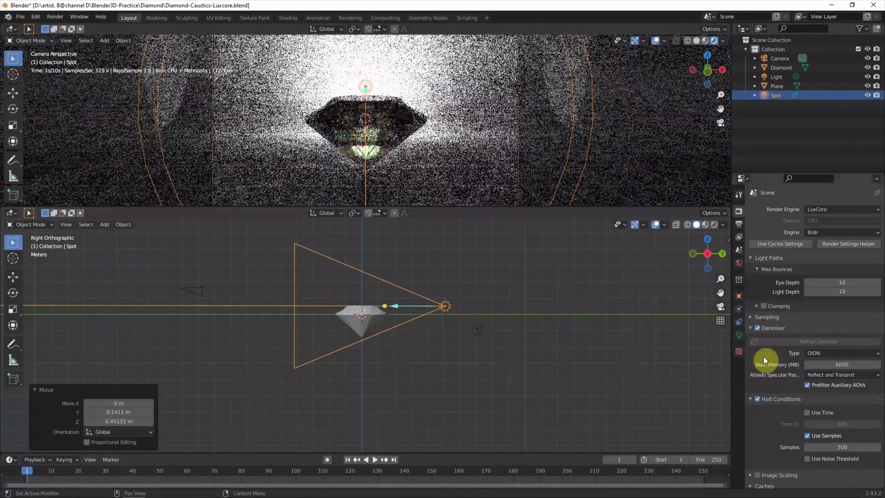
Step: Set the spot light's gain to 500 in its light properties
{"action": "left_click", "coordinate": [739, 335]}
{"action": "left_click", "coordinate": [830, 298]}
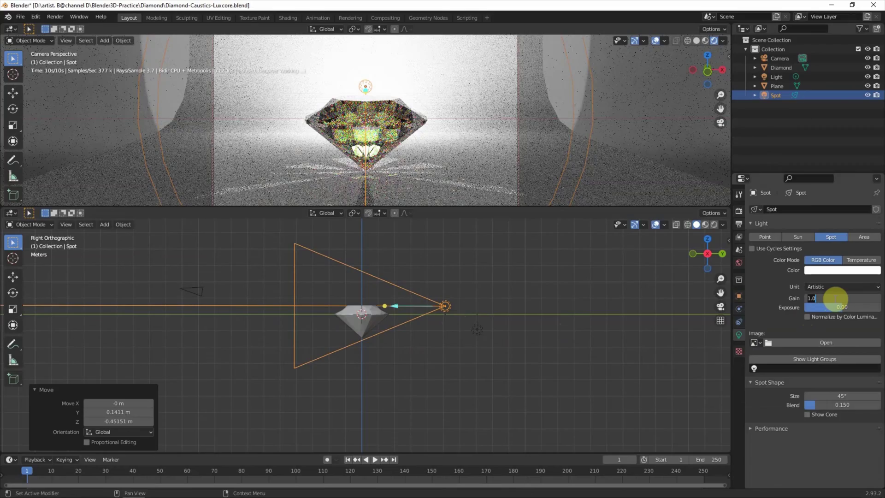
{"action": "type", "text": "500"}
{"action": "key", "text": "Return"}
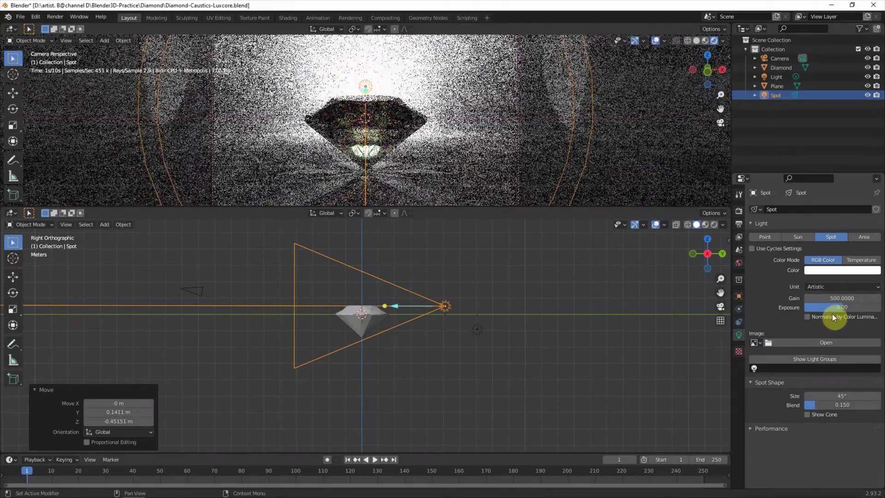
Step: Set the spot light's exposure to 0.05
{"action": "left_click", "coordinate": [841, 306]}
{"action": "type", "text": "0.05"}
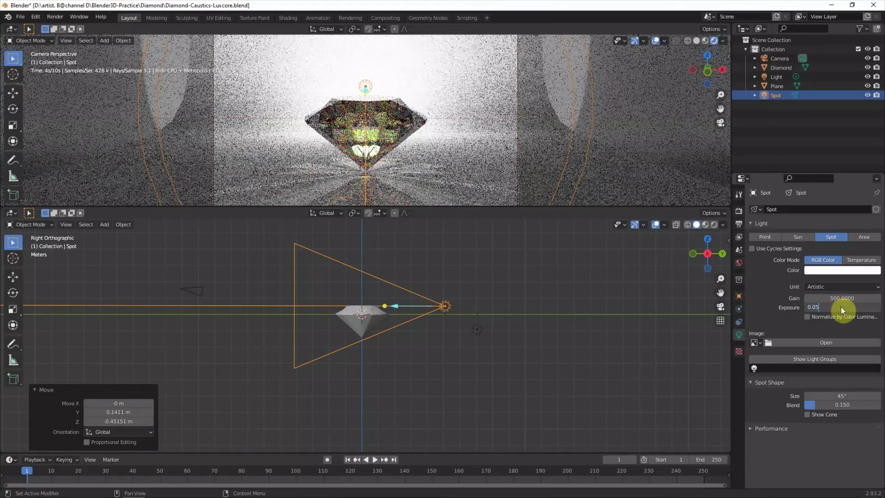
{"action": "key", "text": "Return"}
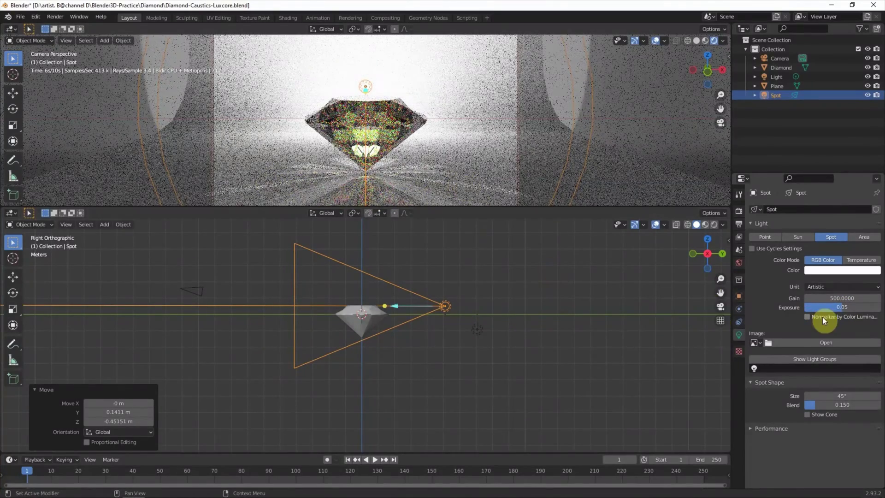
Step: Set the spot light's exposure to 5 and its spot shape size to 40°
{"action": "left_click", "coordinate": [839, 307]}
{"action": "type", "text": "5"}
{"action": "key", "text": "Return"}
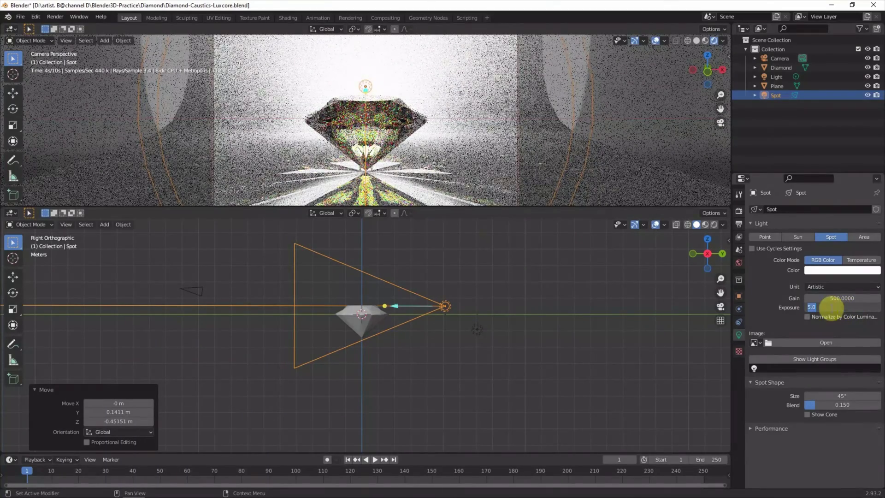
{"action": "left_click", "coordinate": [843, 396]}
{"action": "type", "text": "40"}
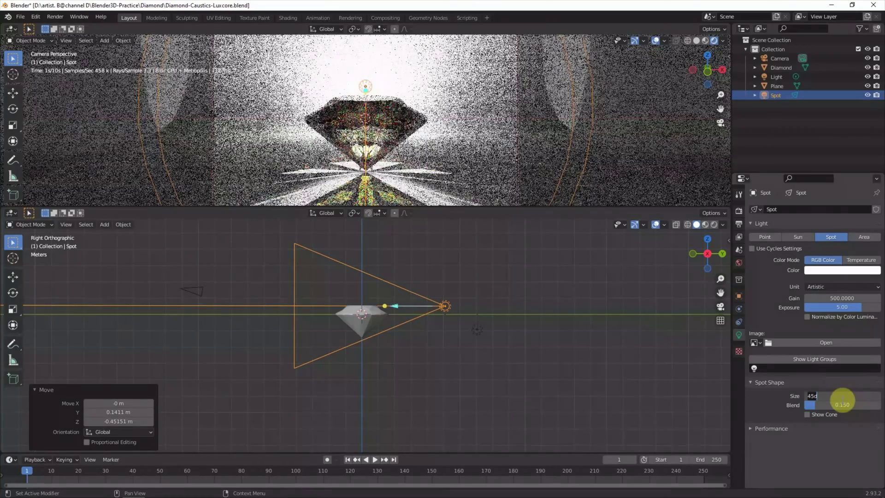
{"action": "key", "text": "Return"}
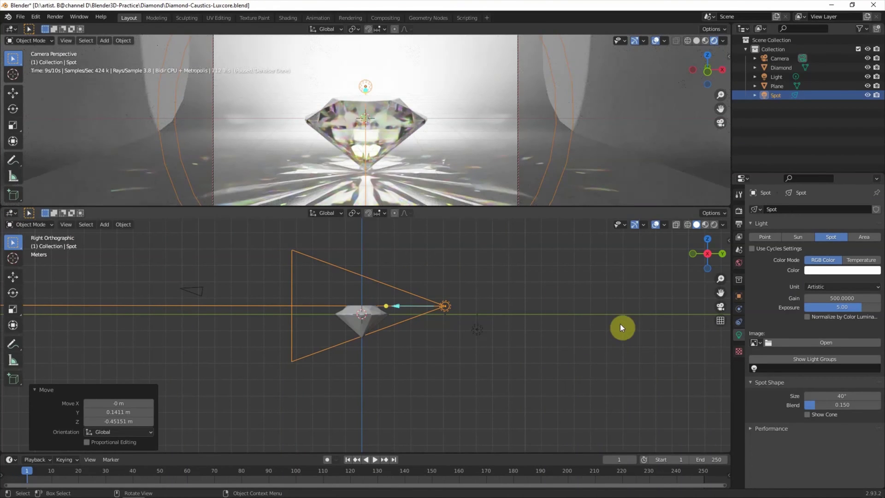
Step: Open the backdrop plane's Material.001 in a node editor in place of the right view and apply the Matte node tree preset
{"action": "left_click", "coordinate": [476, 330]}
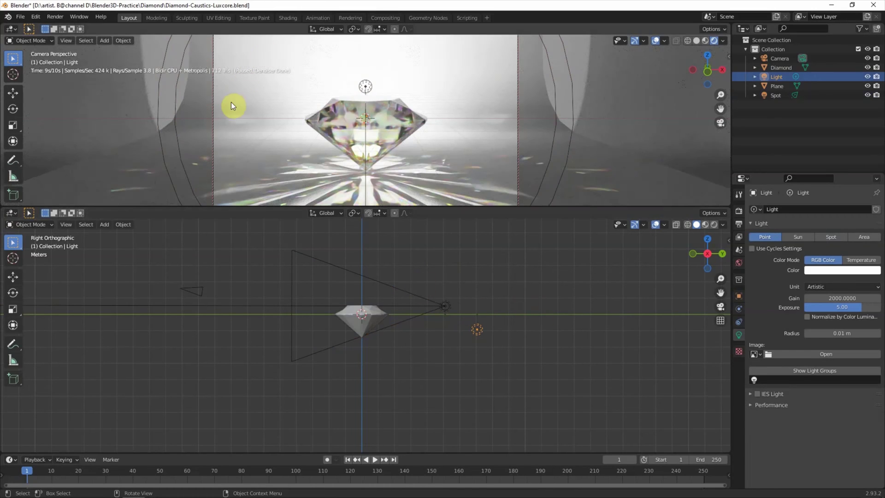
{"action": "left_click", "coordinate": [225, 159]}
{"action": "key", "text": "shift+a"}
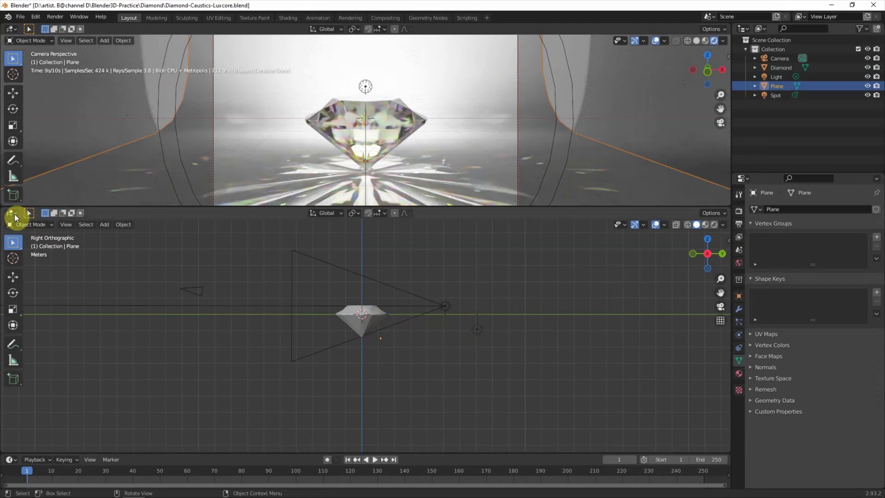
{"action": "left_click", "coordinate": [15, 214]}
{"action": "left_click", "coordinate": [34, 316]}
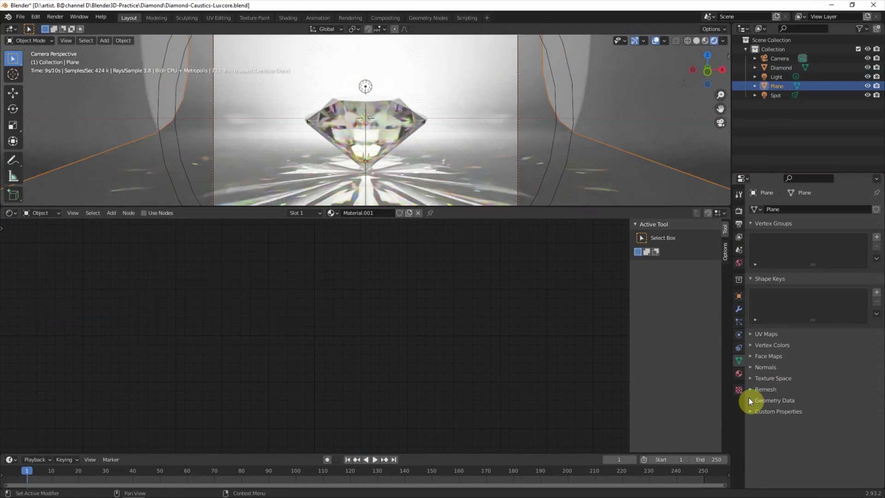
{"action": "left_click", "coordinate": [739, 373]}
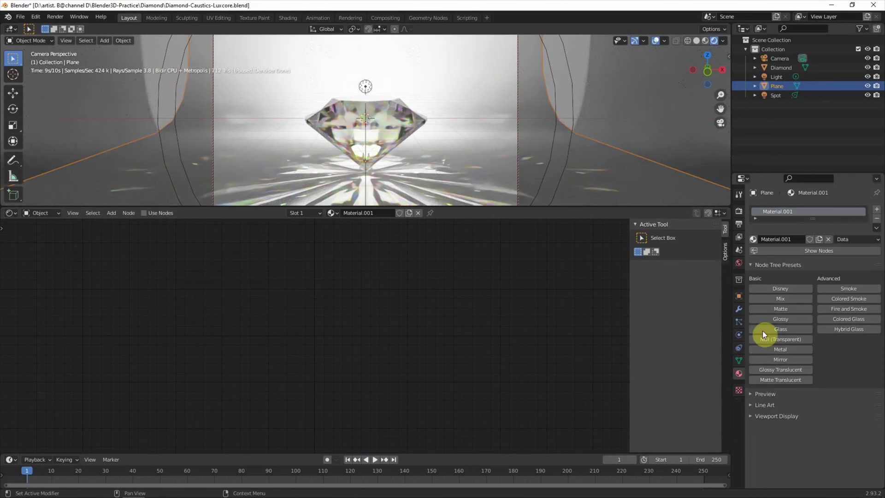
{"action": "left_click", "coordinate": [768, 309]}
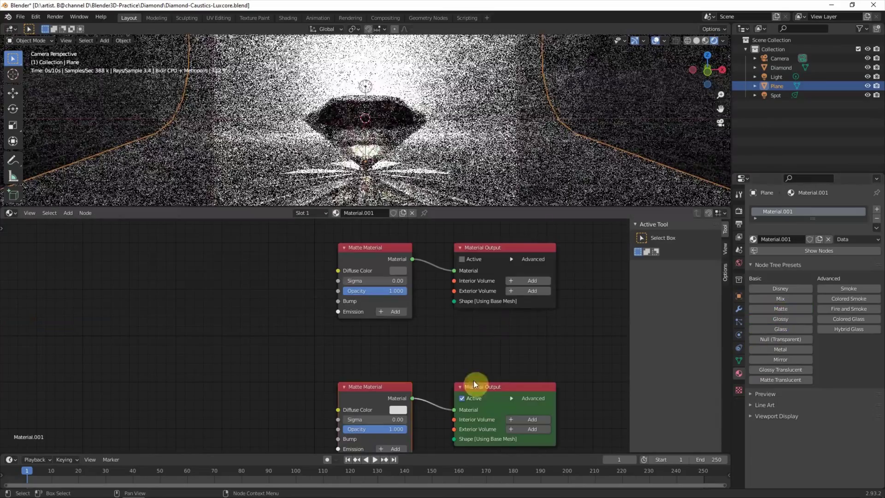
Step: Delete the old, inactive matte and output nodes and move the new matte and output pair up into their place
{"action": "left_click_drag", "start_coordinate": [584, 229], "coordinate": [319, 327]}
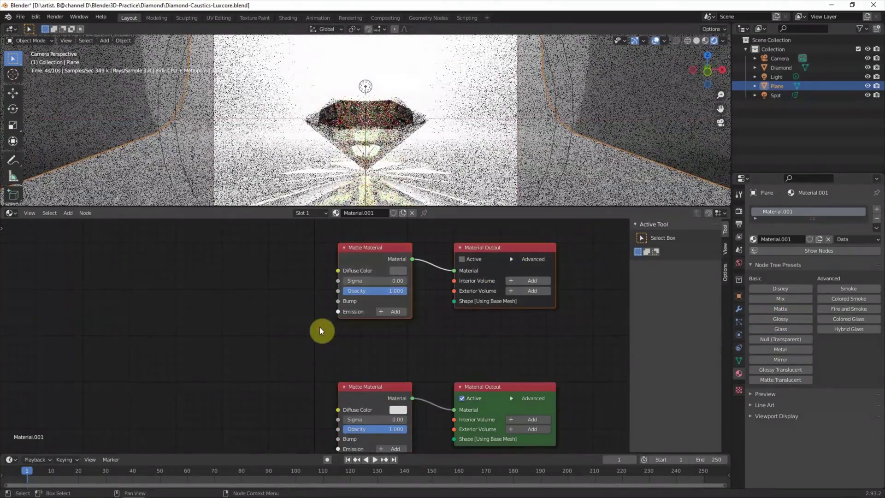
{"action": "key", "text": "x"}
{"action": "left_click_drag", "start_coordinate": [486, 386], "coordinate": [479, 313]}
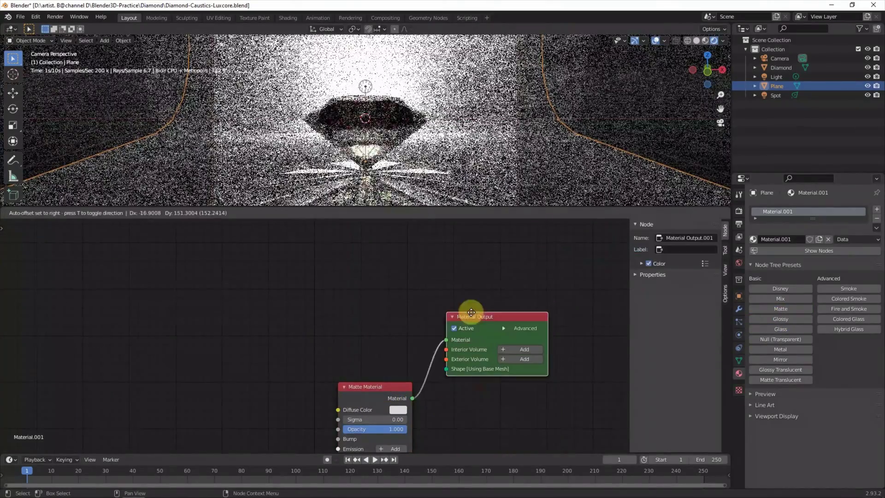
{"action": "left_click_drag", "start_coordinate": [388, 390], "coordinate": [381, 314]}
Step: Darken the matte material's diffuse color to near black and switch the node editor area back to the 3D viewport
{"action": "left_click", "coordinate": [390, 336]}
{"action": "left_click_drag", "start_coordinate": [460, 242], "coordinate": [461, 268]}
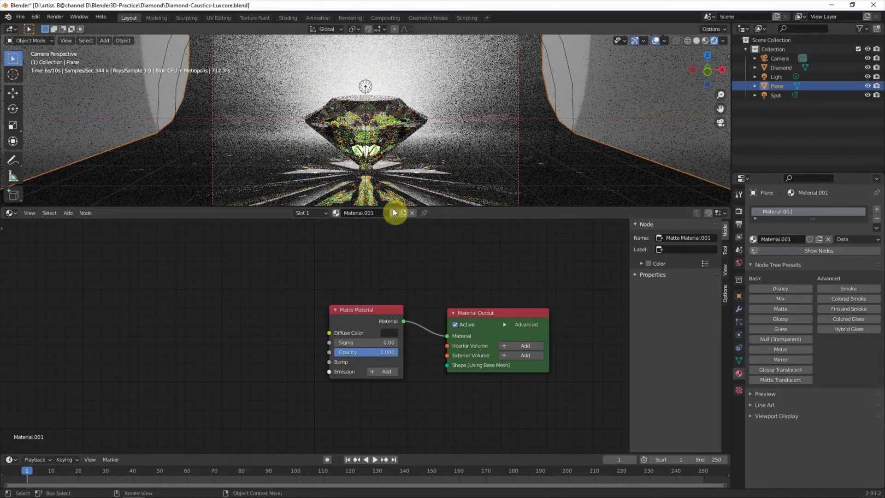
{"action": "left_click", "coordinate": [10, 212]}
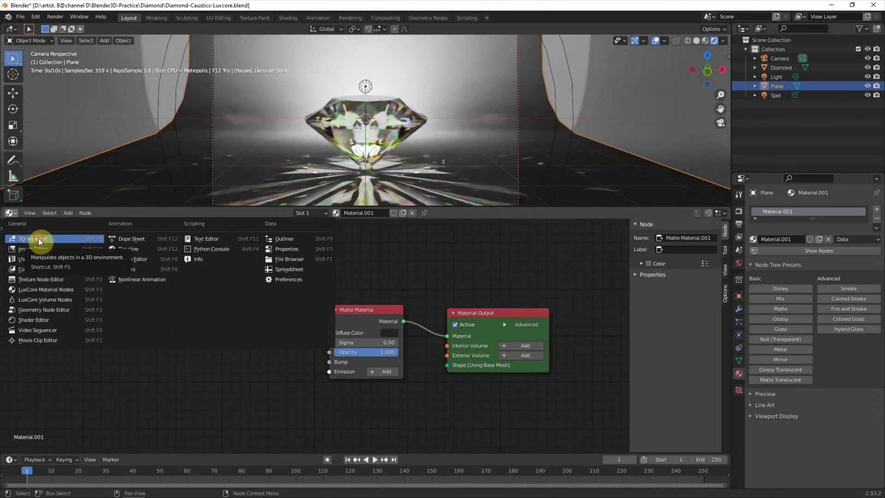
{"action": "left_click", "coordinate": [38, 238]}
Step: Move the point light about 1.05 m along Y toward the diamond in the right view and deselect it
{"action": "scroll", "coordinate": [485, 338], "scroll_direction": "up", "scroll_amount": 4}
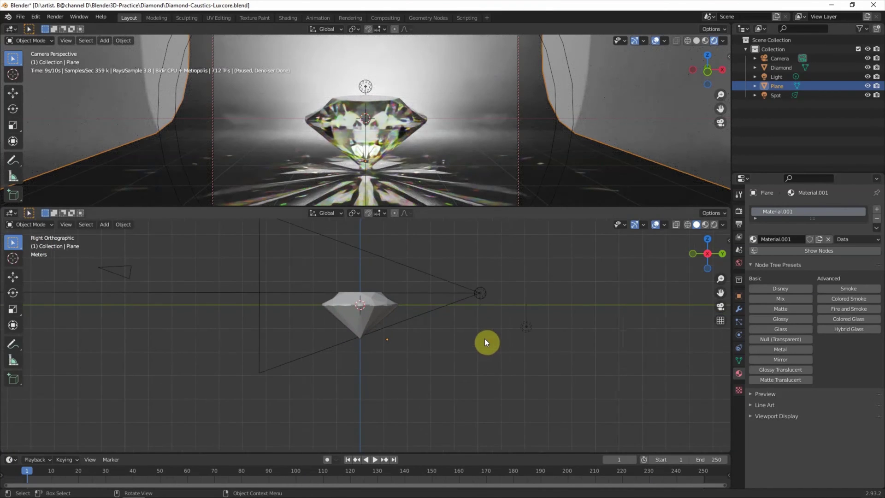
{"action": "left_click", "coordinate": [599, 325]}
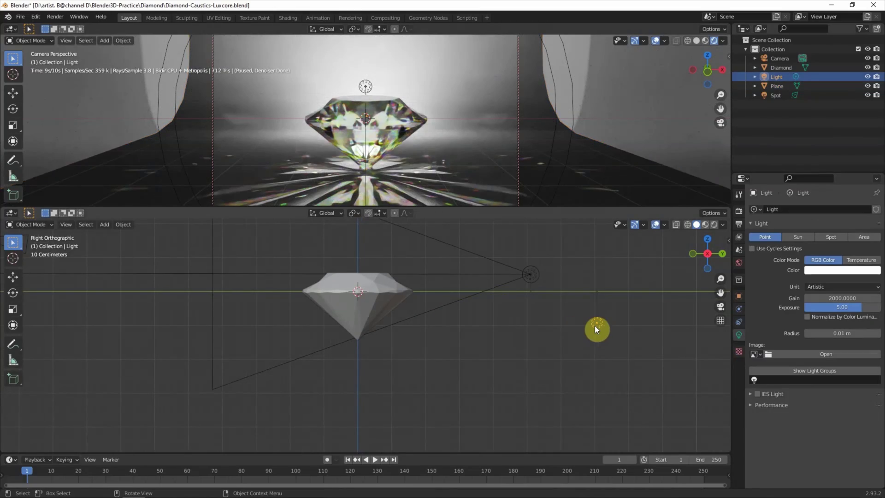
{"action": "key", "text": "g"}
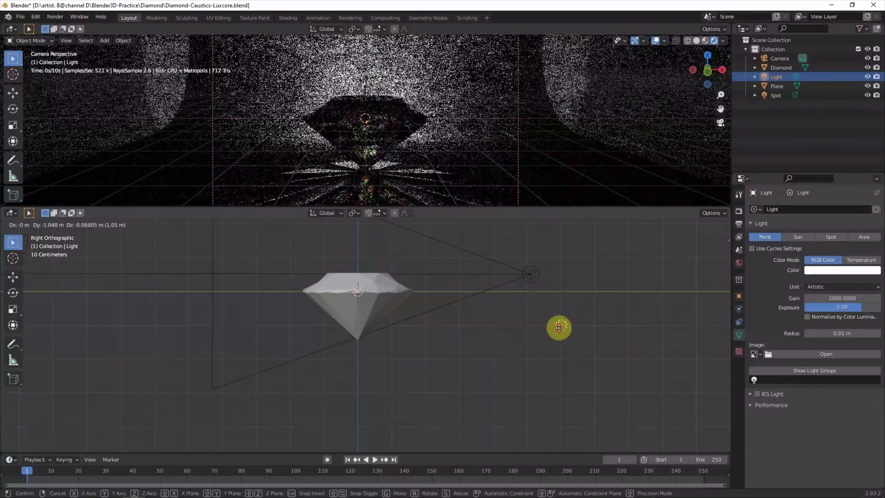
{"action": "left_click", "coordinate": [560, 328]}
{"action": "left_click", "coordinate": [584, 374]}
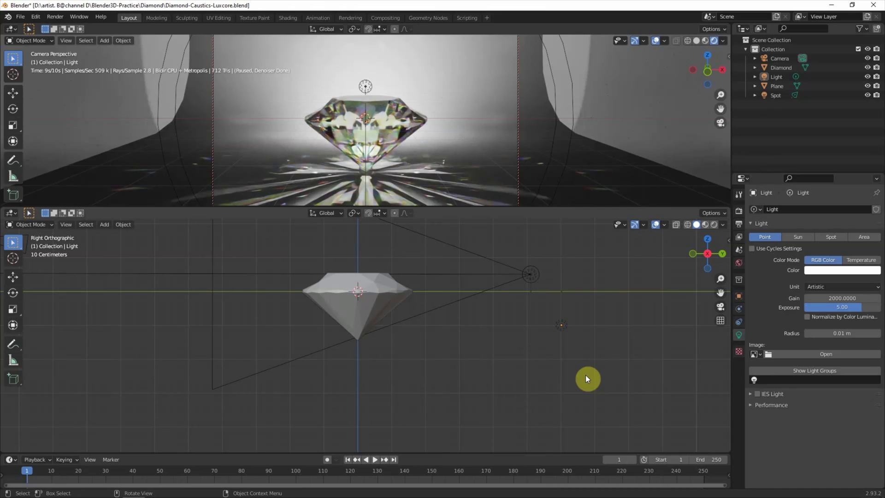
Step: Switch the camera view to solid shading and render the final image
{"action": "left_click", "coordinate": [697, 40]}
{"action": "left_click", "coordinate": [54, 18]}
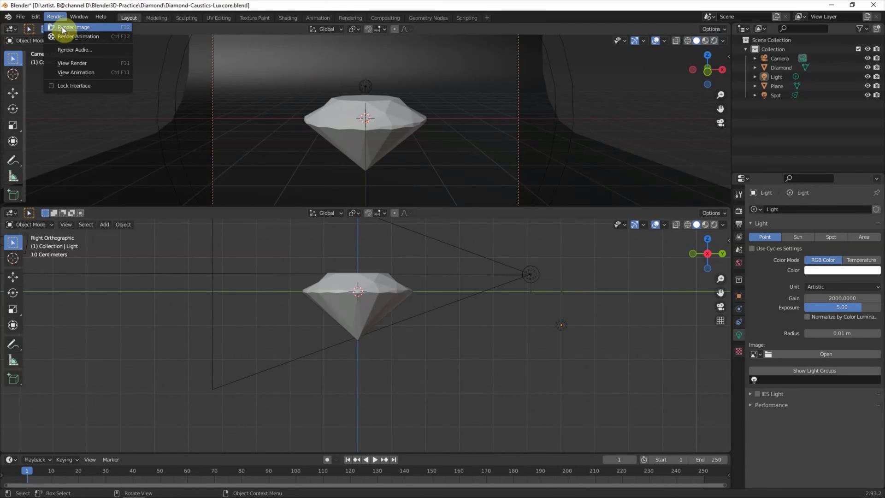
{"action": "left_click", "coordinate": [62, 26]}
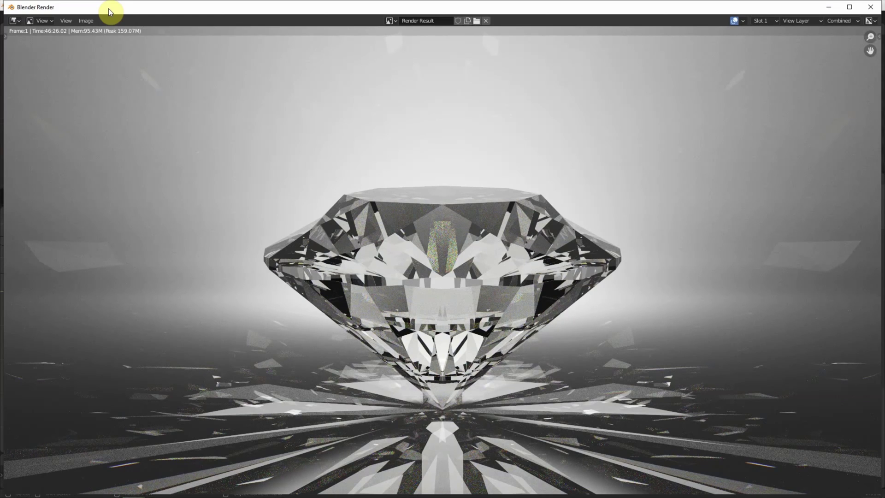
Step: Compare the Combined and DENOISED passes of the render result, finishing on the DENOISED pass
{"action": "left_click", "coordinate": [829, 20]}
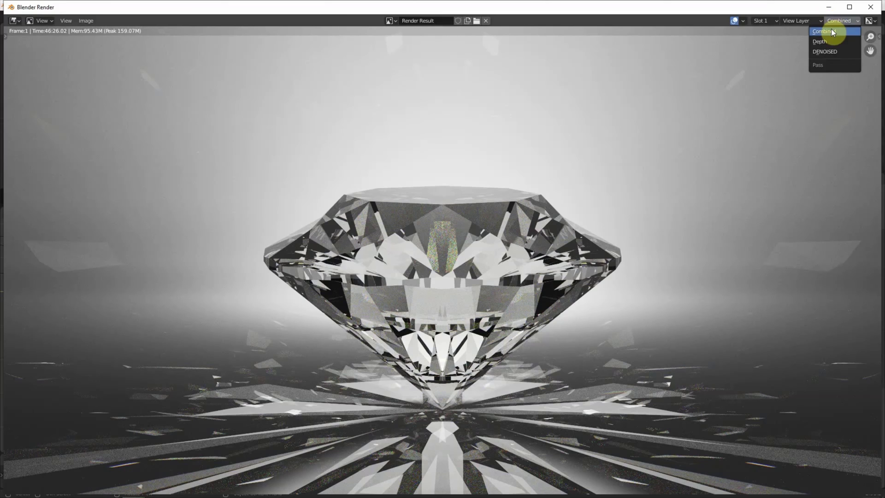
{"action": "left_click", "coordinate": [825, 51]}
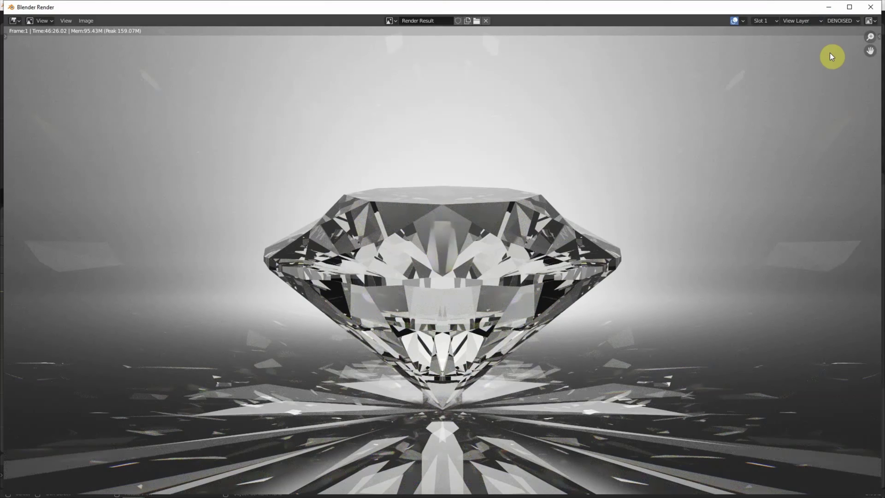
{"action": "left_click", "coordinate": [835, 21]}
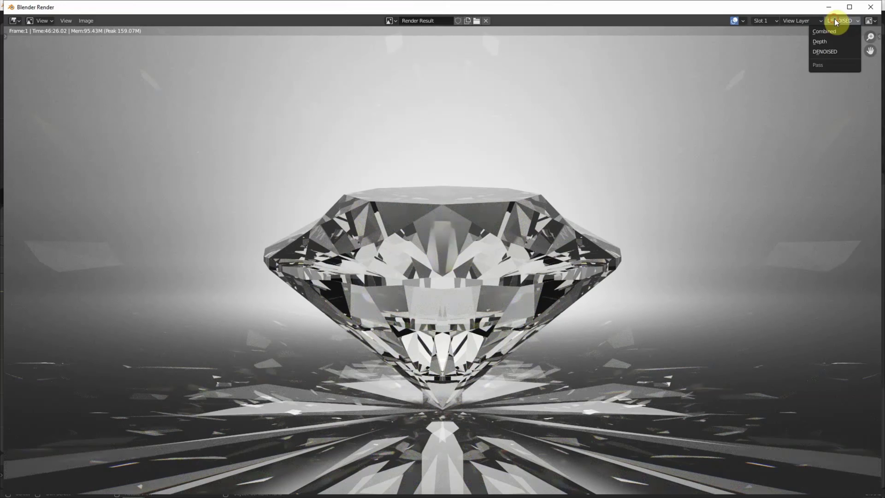
{"action": "left_click", "coordinate": [837, 32]}
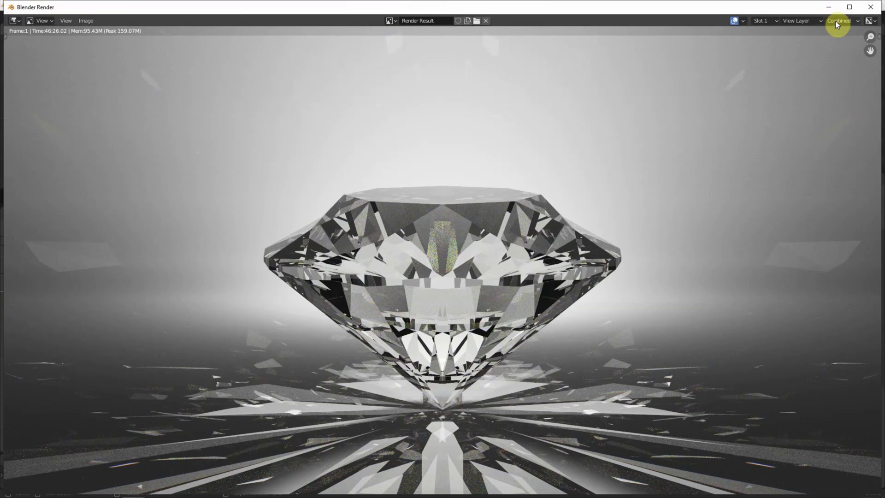
{"action": "left_click", "coordinate": [835, 20]}
{"action": "left_click", "coordinate": [839, 49]}
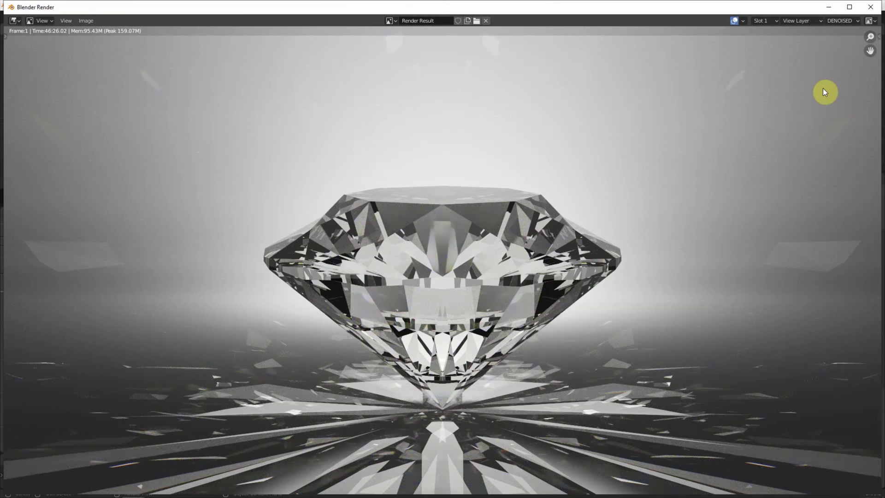